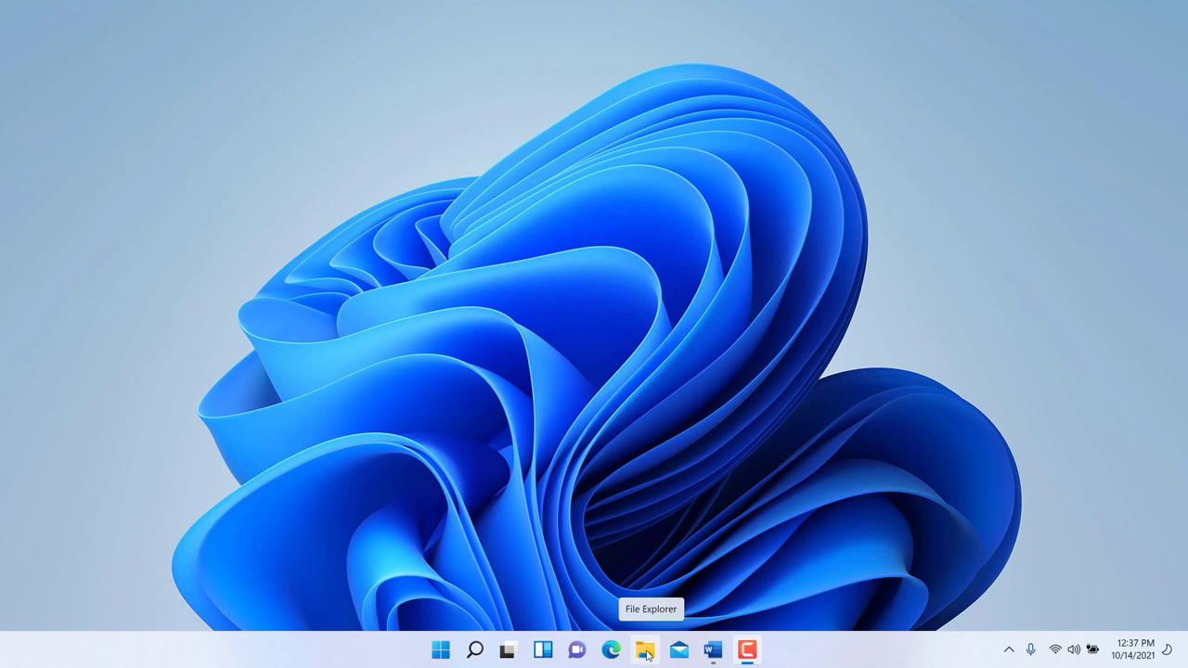
- Open File Explorer on Quick access, browse the View and See more menus, then focus search
click(647, 654)
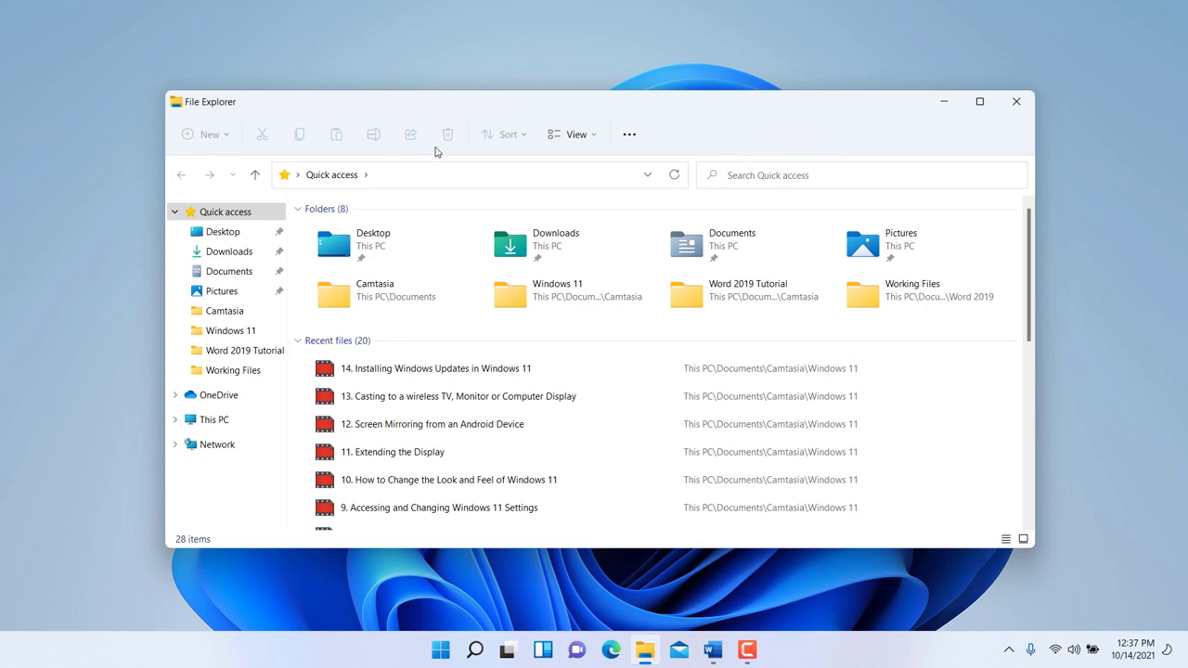
click(591, 142)
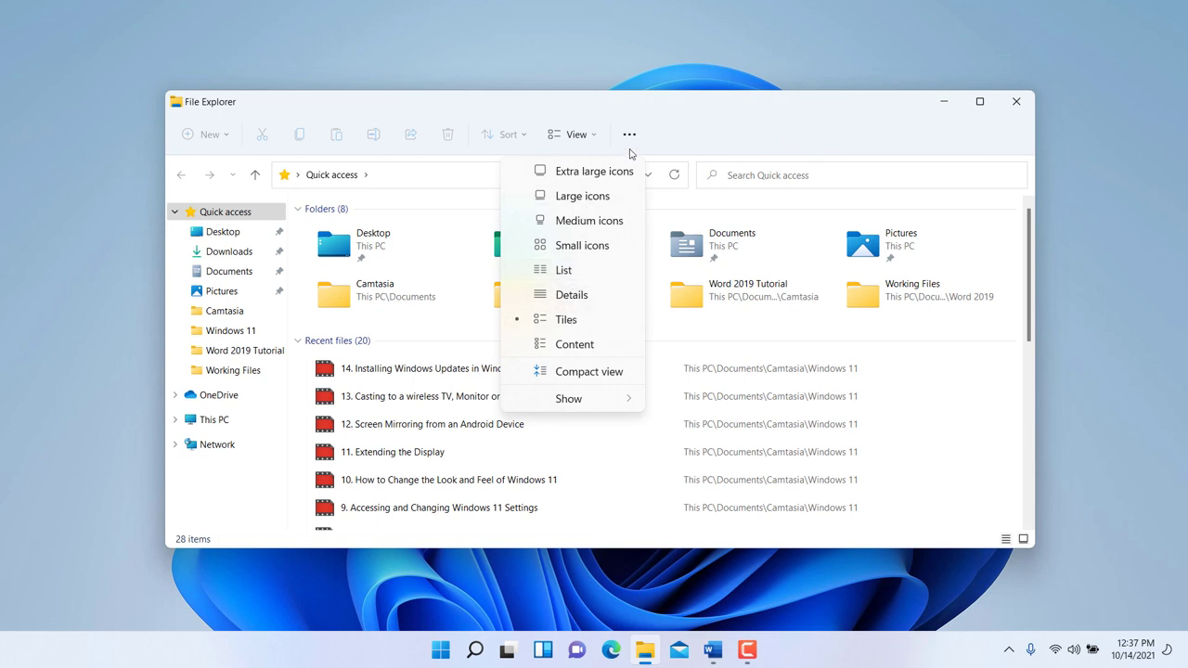
click(677, 126)
click(637, 138)
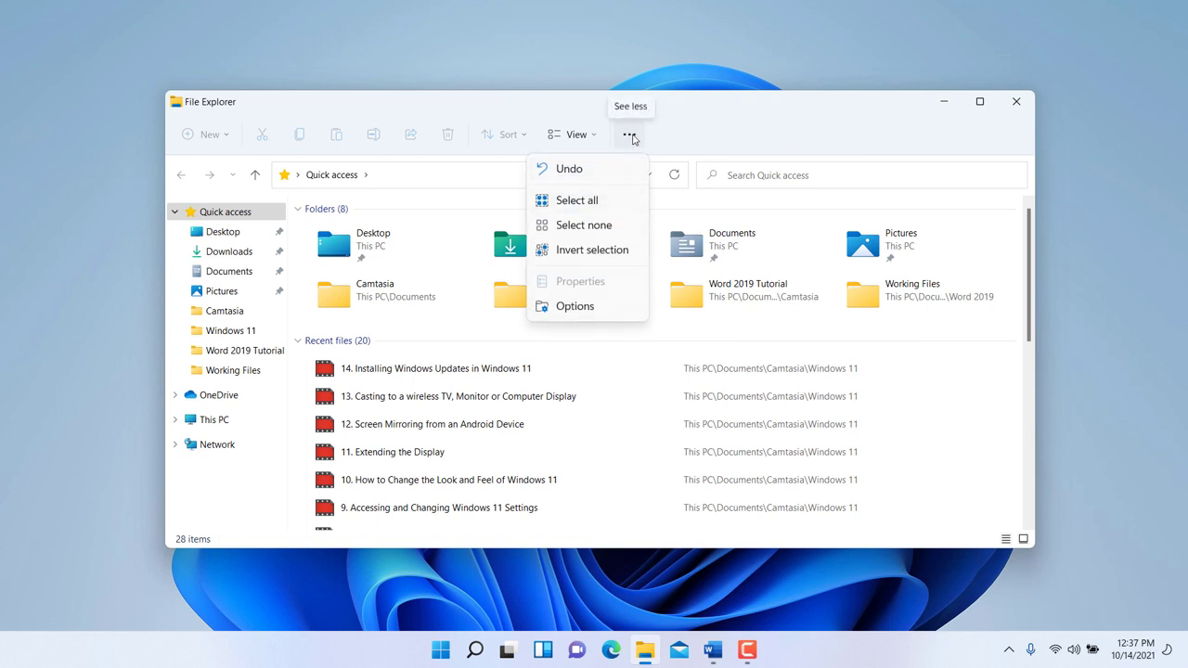
click(631, 136)
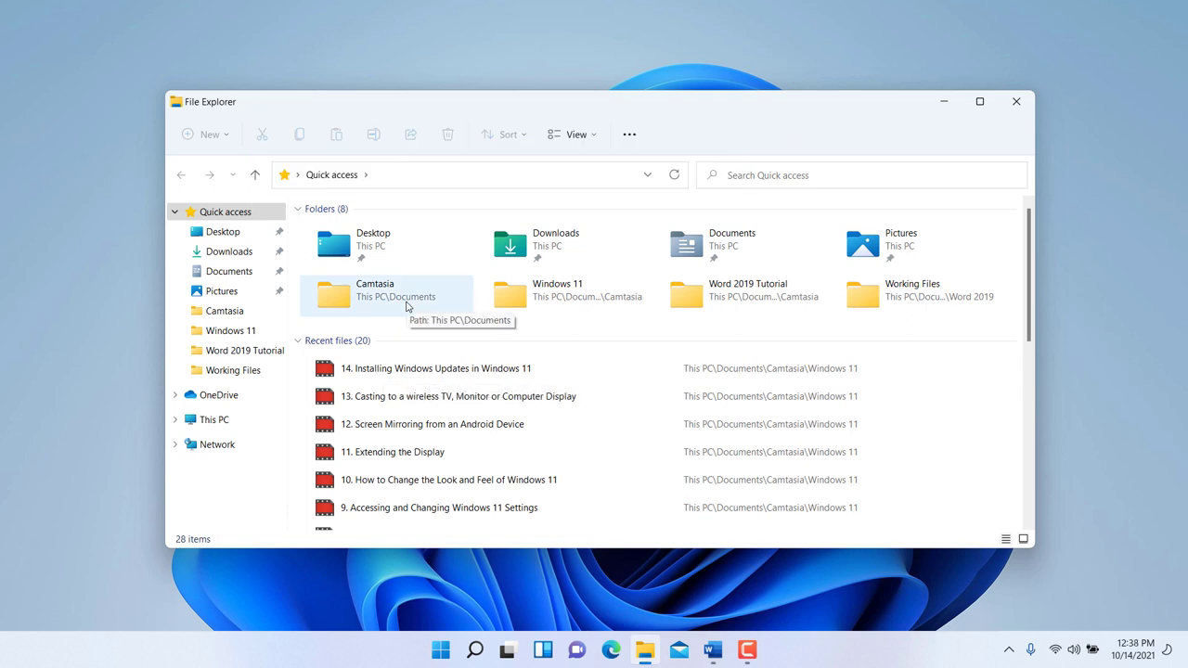
click(764, 177)
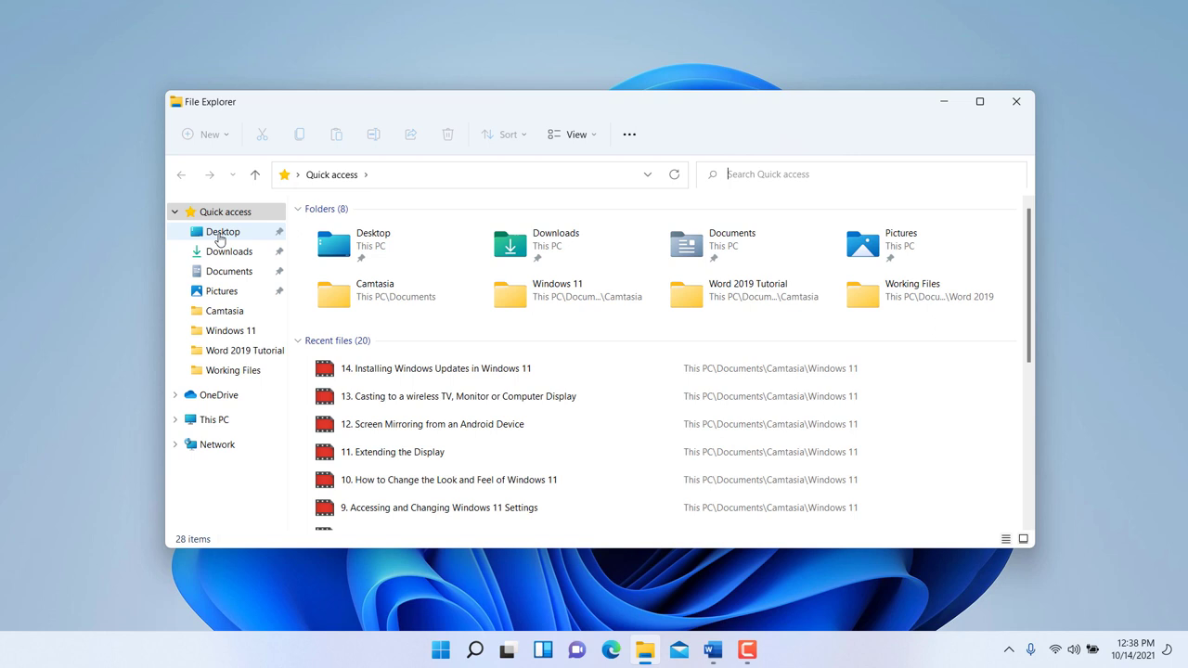
- Visit Desktop, Downloads, Documents and Pictures, then step back through Documents and Downloads to Desktop
click(220, 233)
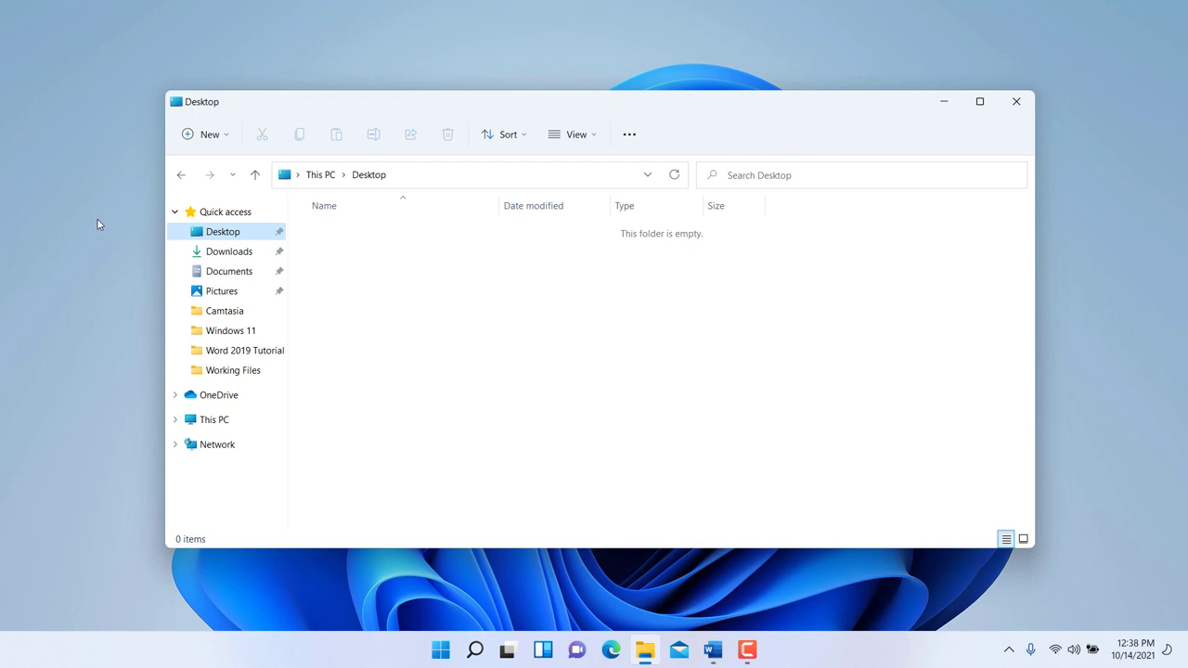
click(215, 259)
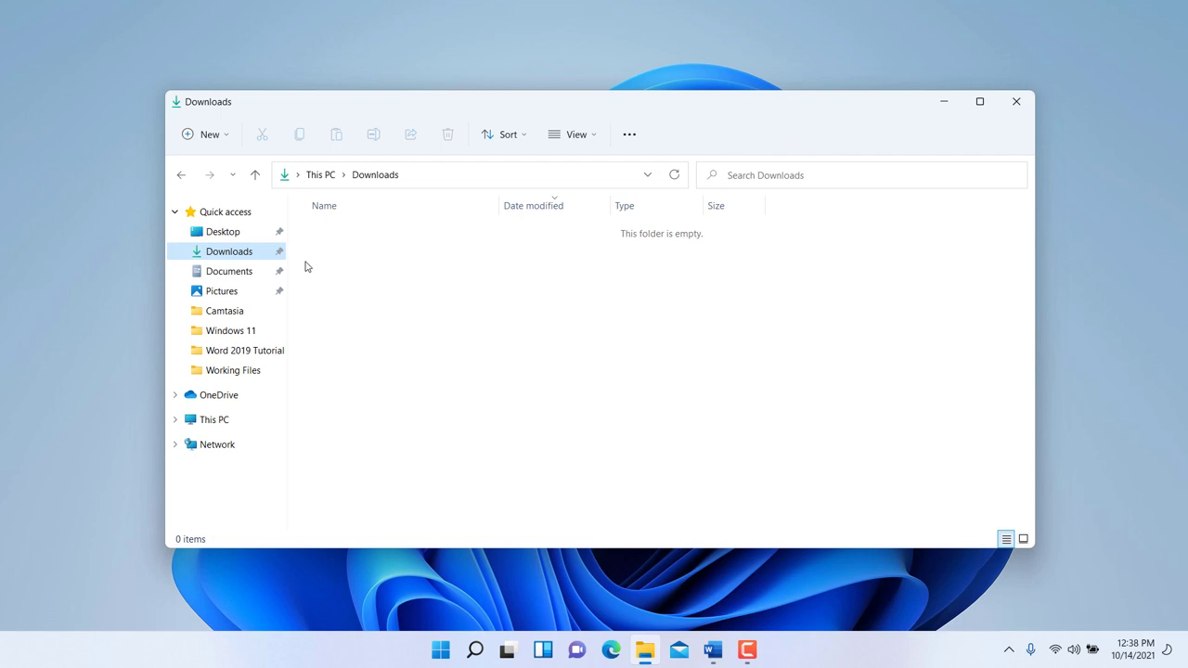
click(236, 272)
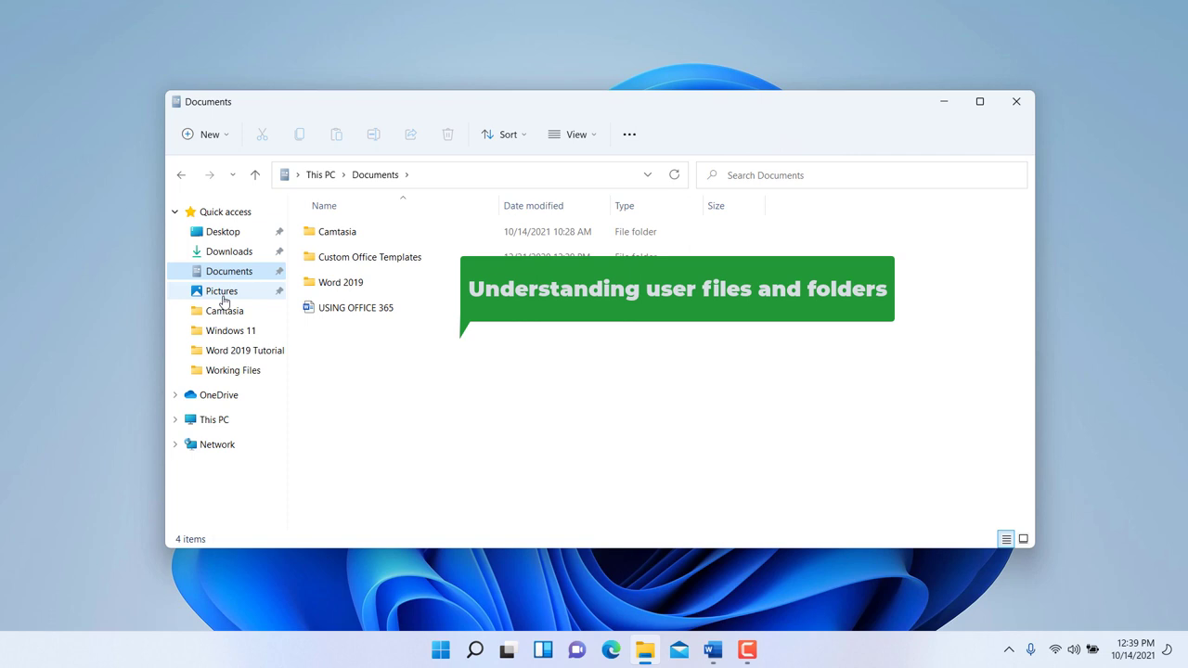
click(222, 294)
click(232, 273)
click(228, 252)
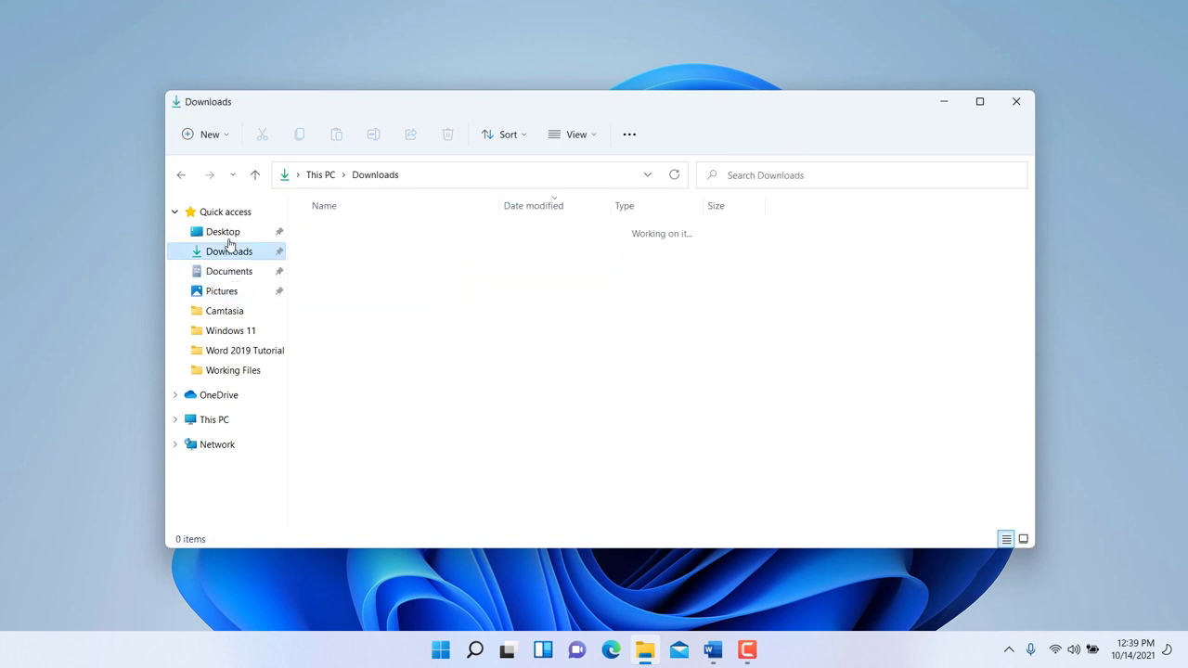
click(229, 234)
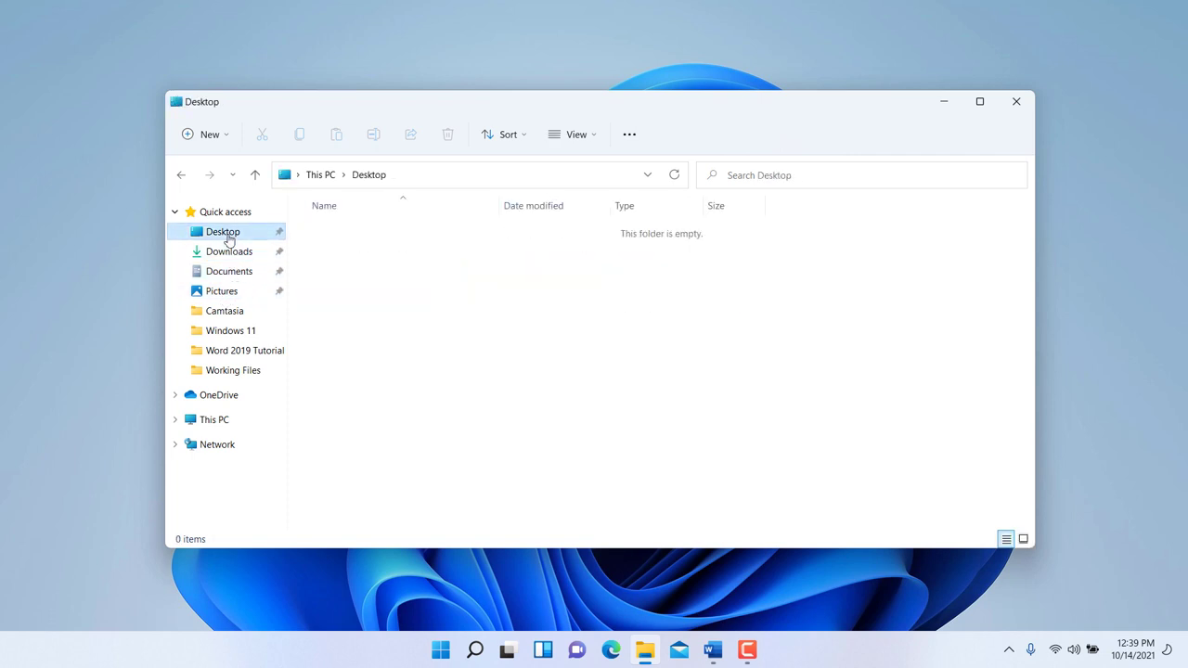
- Browse from This PC through Local Disk (C:) and Users into the dlstaff profile folder
click(212, 422)
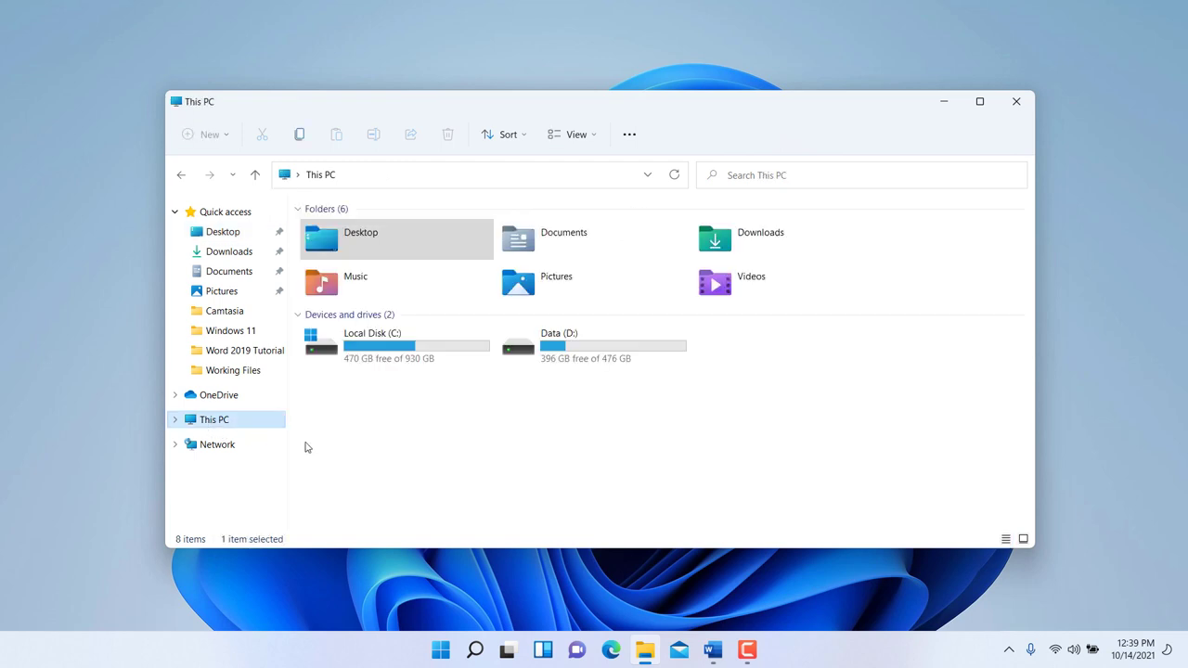
double_click(372, 348)
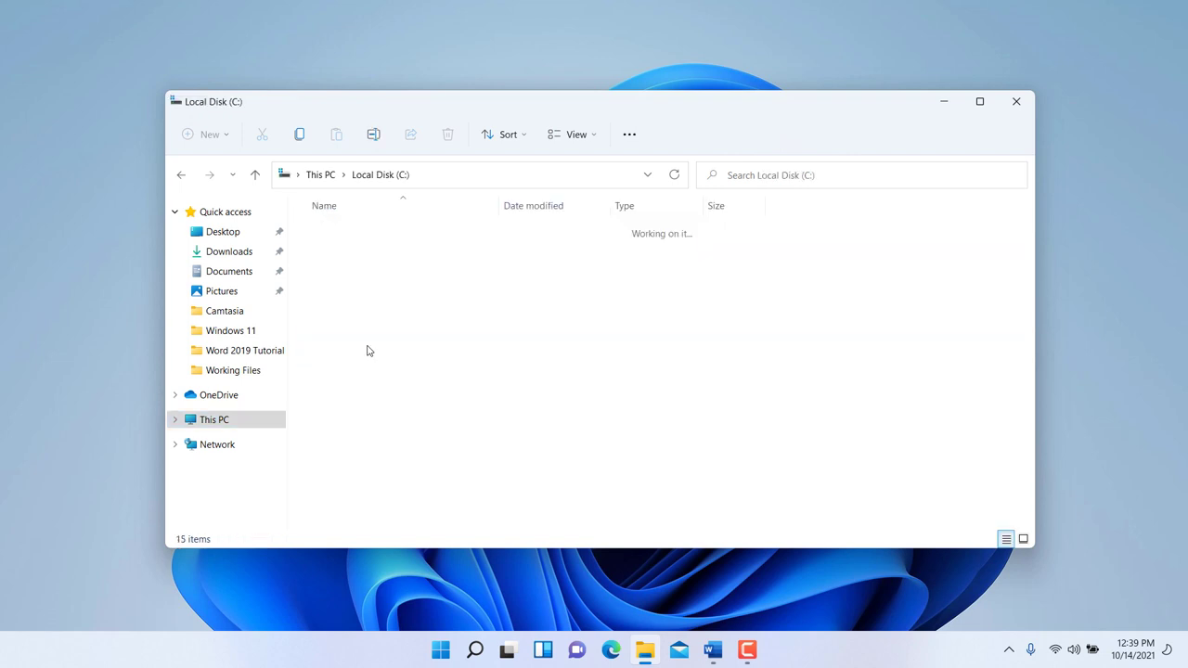
scroll(343, 492, down, 2)
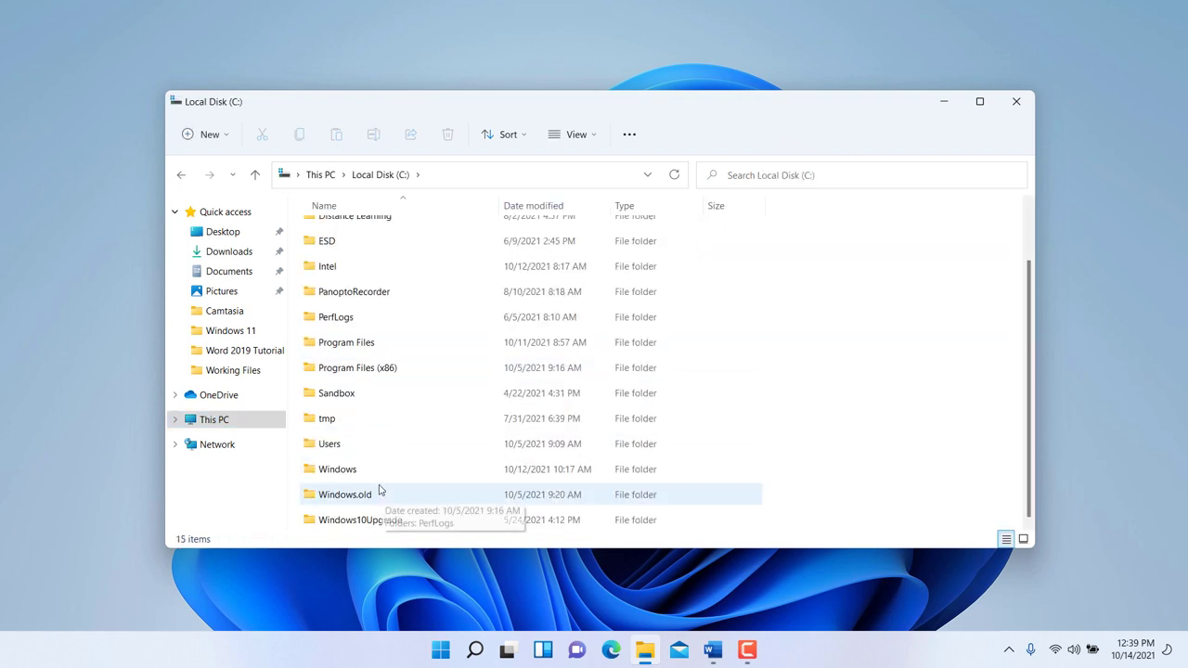
double_click(331, 448)
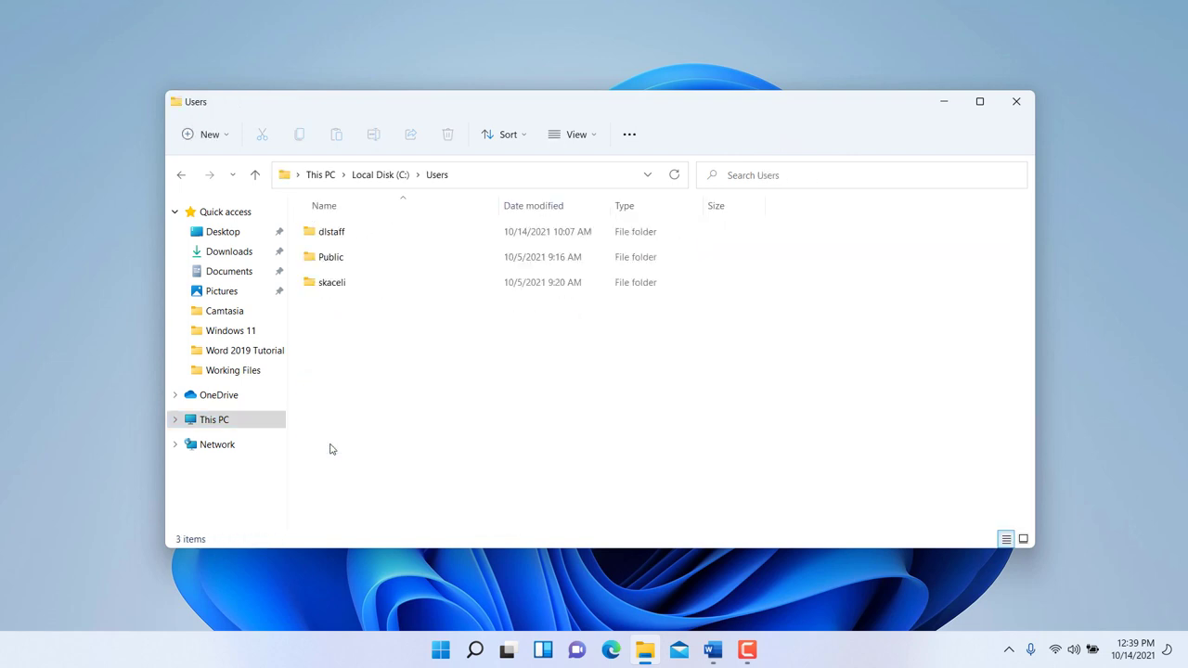
double_click(334, 237)
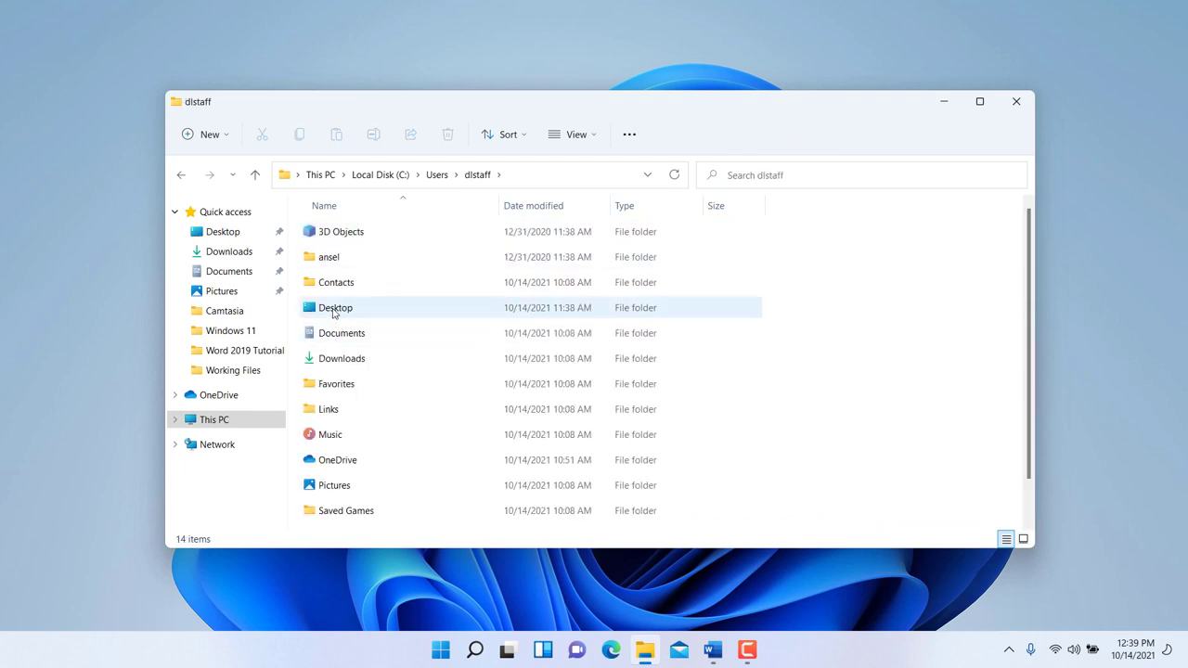
- Select Desktop, Documents and Downloads, then go up to Users and back to the profile folder
click(338, 309)
click(341, 336)
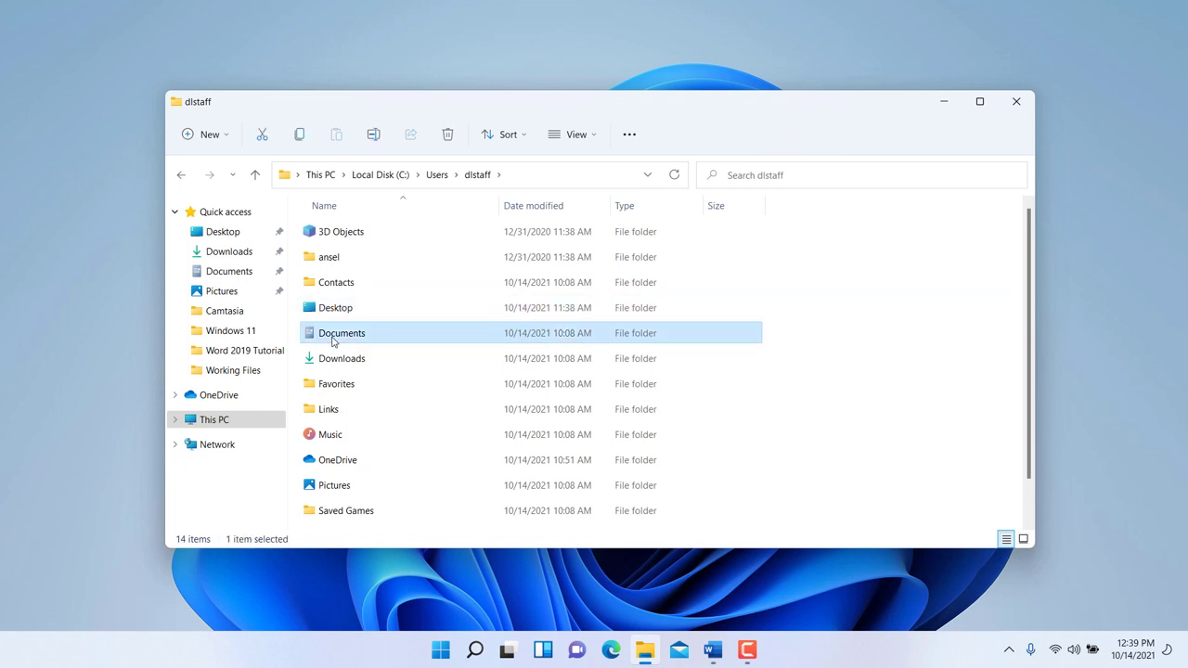
click(344, 366)
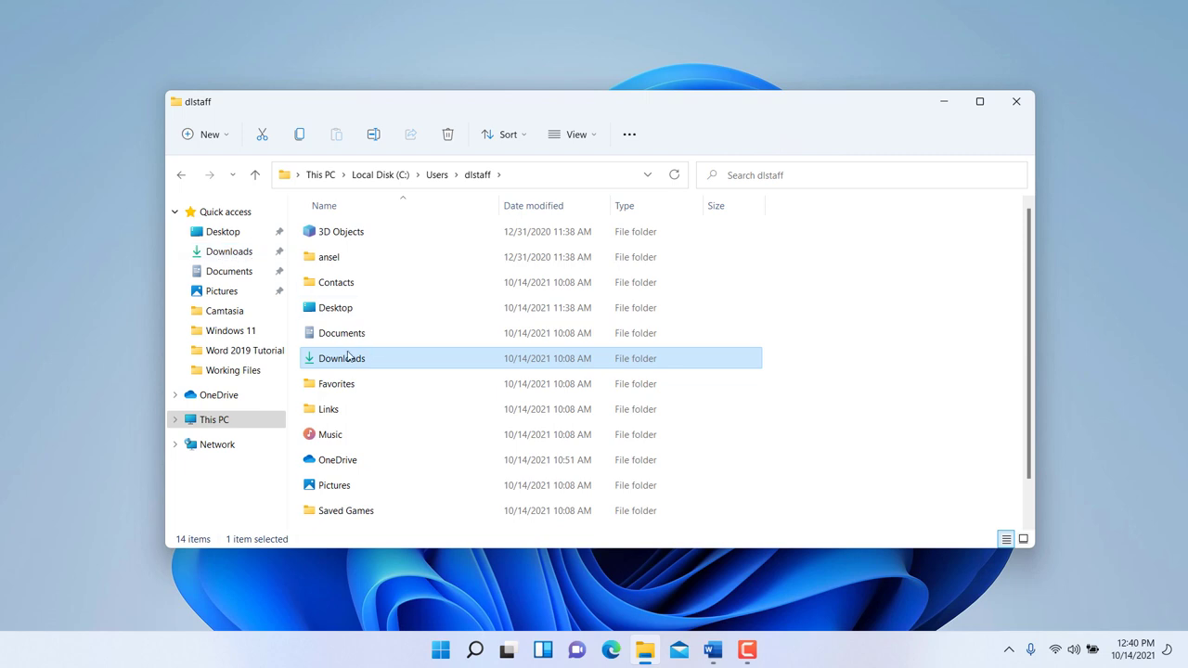
mouse_move(346, 368)
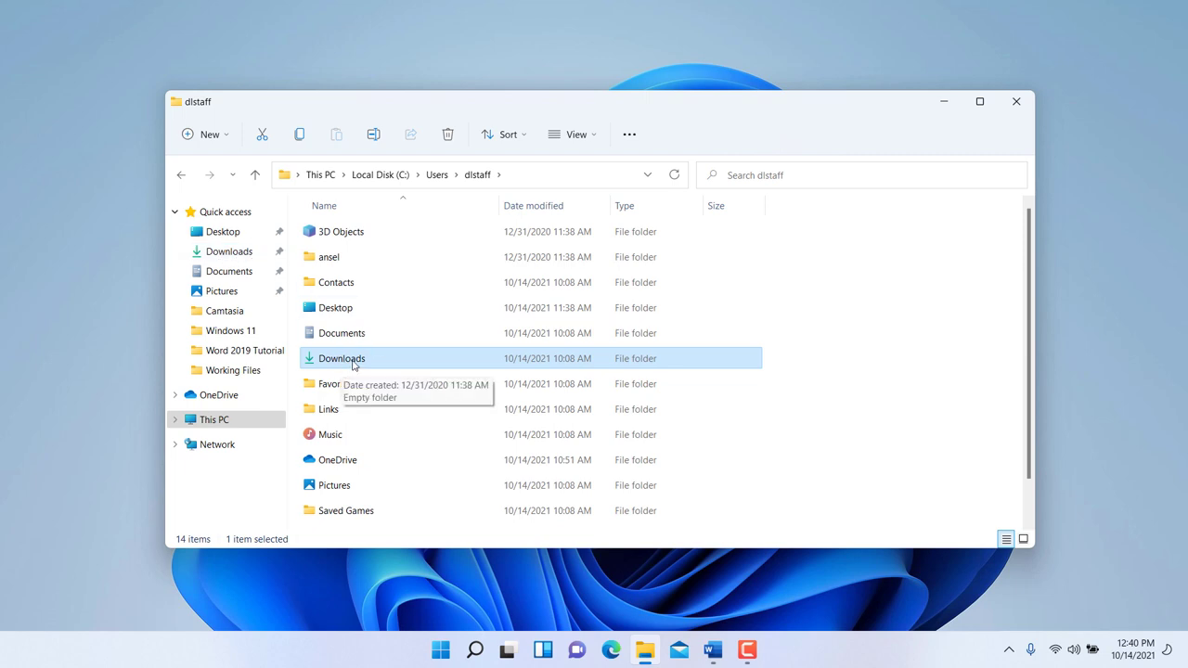
key(alt+Up)
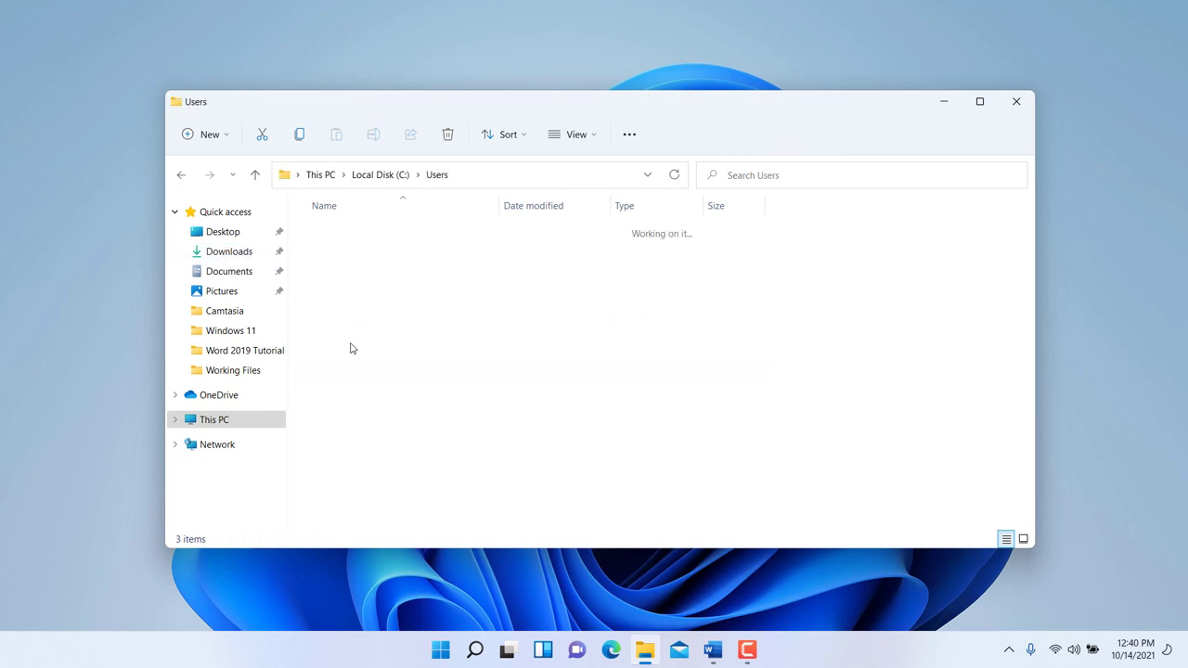
key(alt+Left)
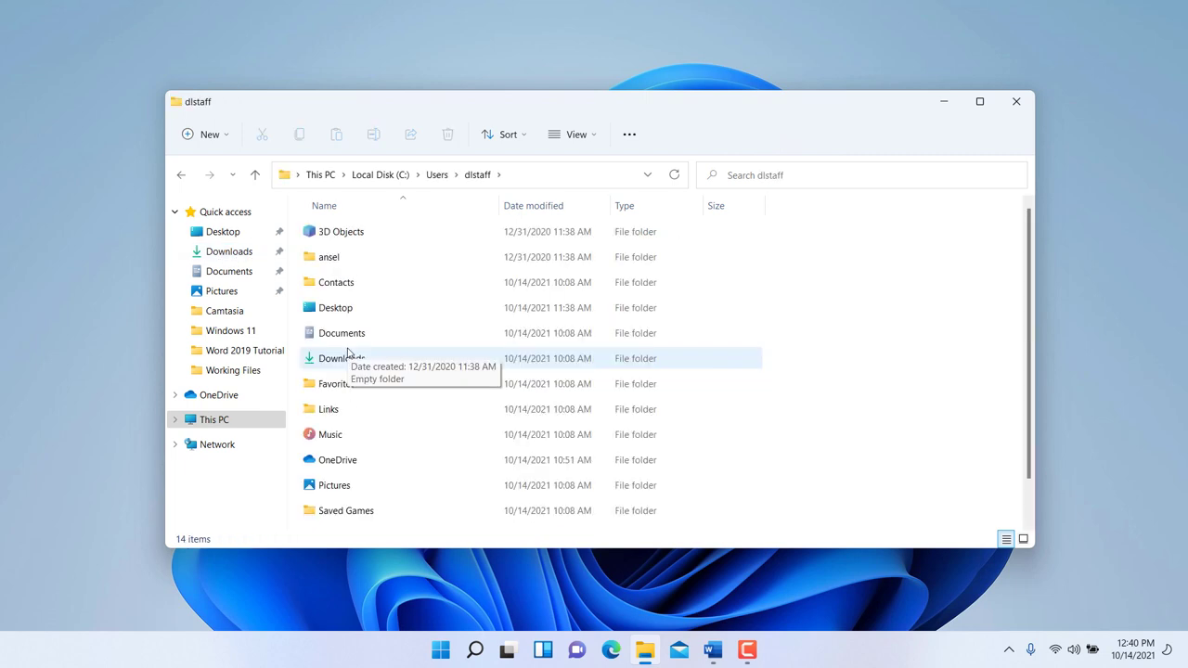
- Show the This PC overview, expand it in the navigation pane, and select Local Disk (C:)
click(228, 420)
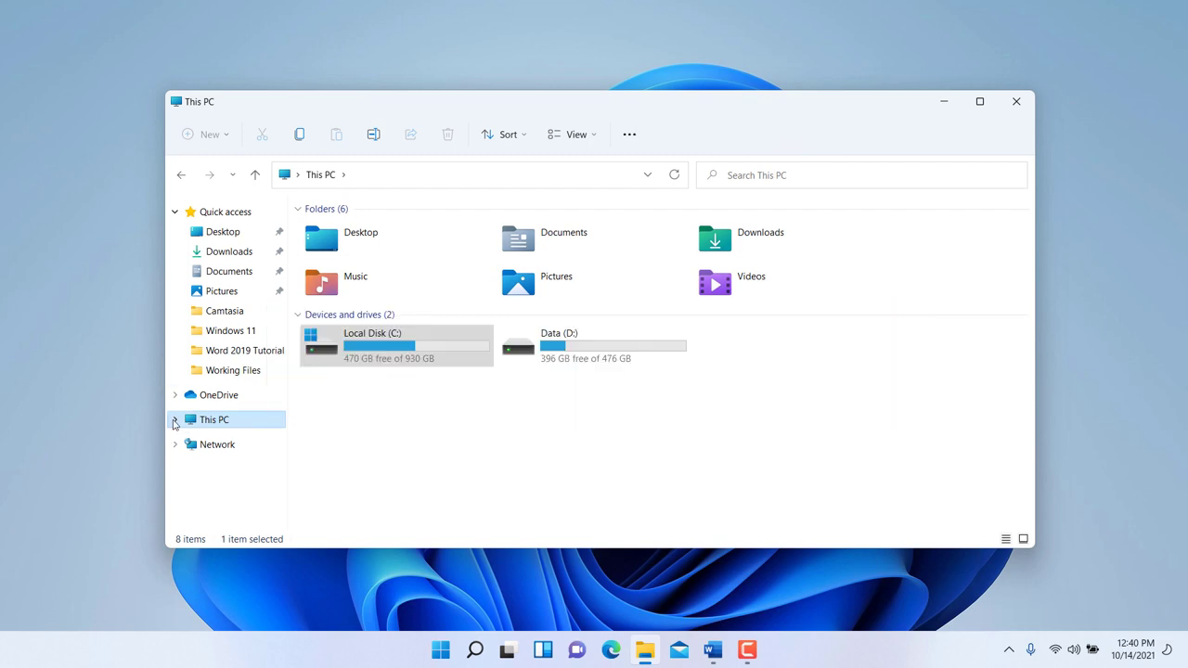
click(174, 419)
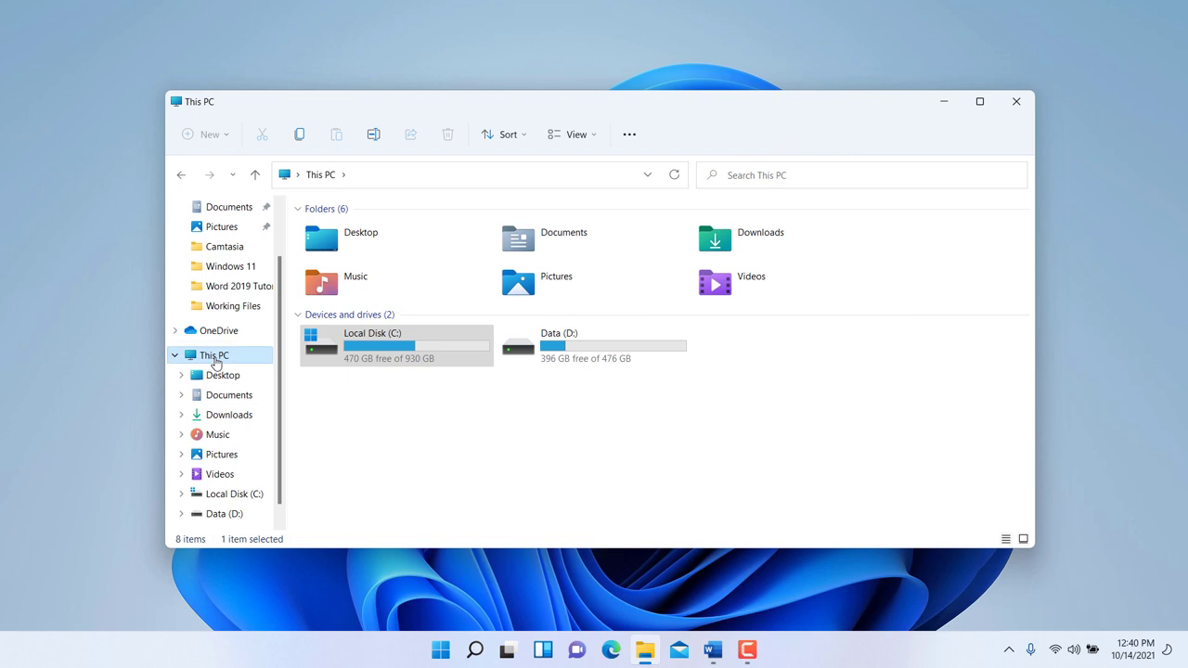
click(214, 360)
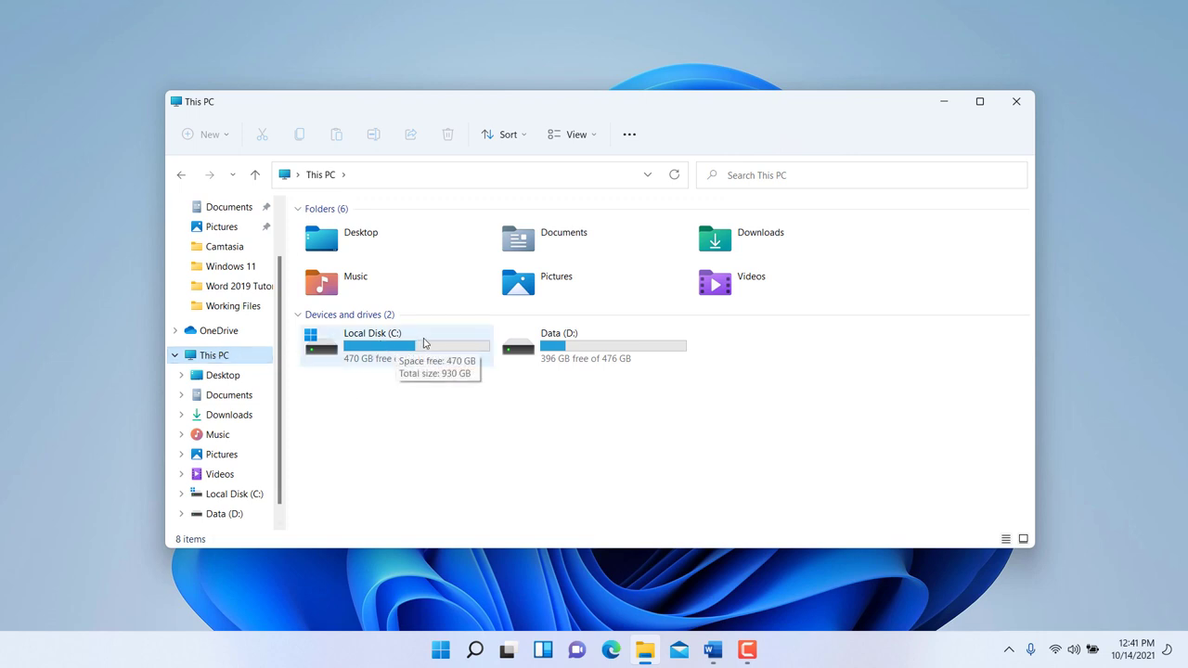
click(482, 356)
- Open Local Disk (C:), then Users, then the dlstaff profile folder
double_click(381, 354)
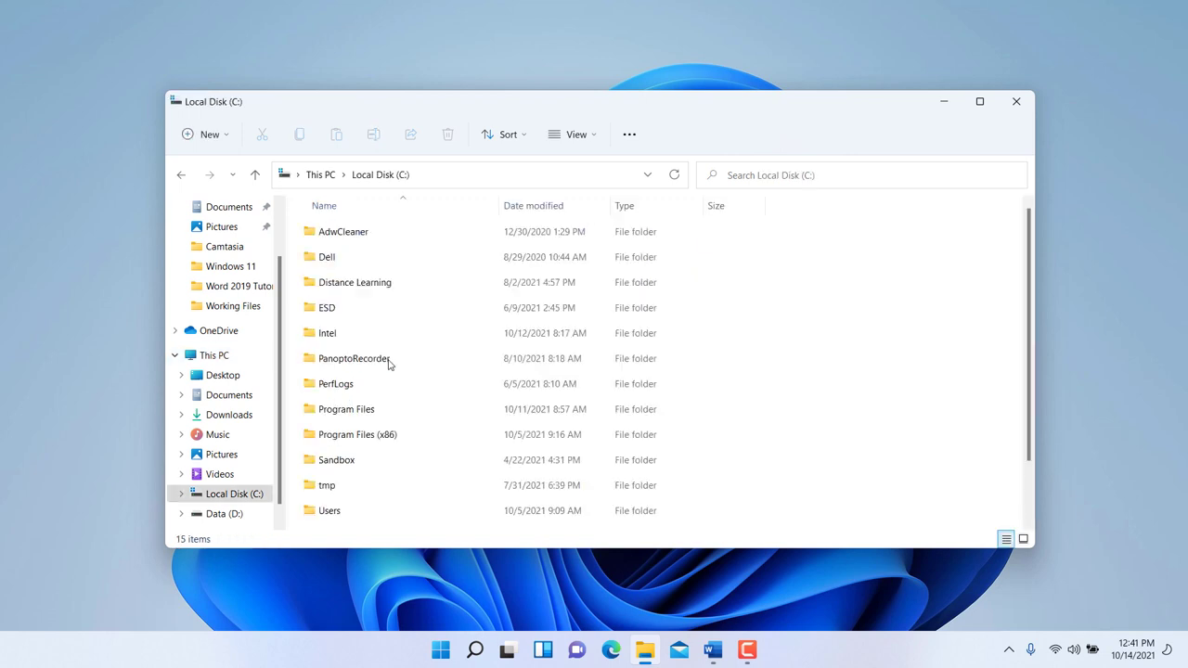
scroll(214, 243, up, 2)
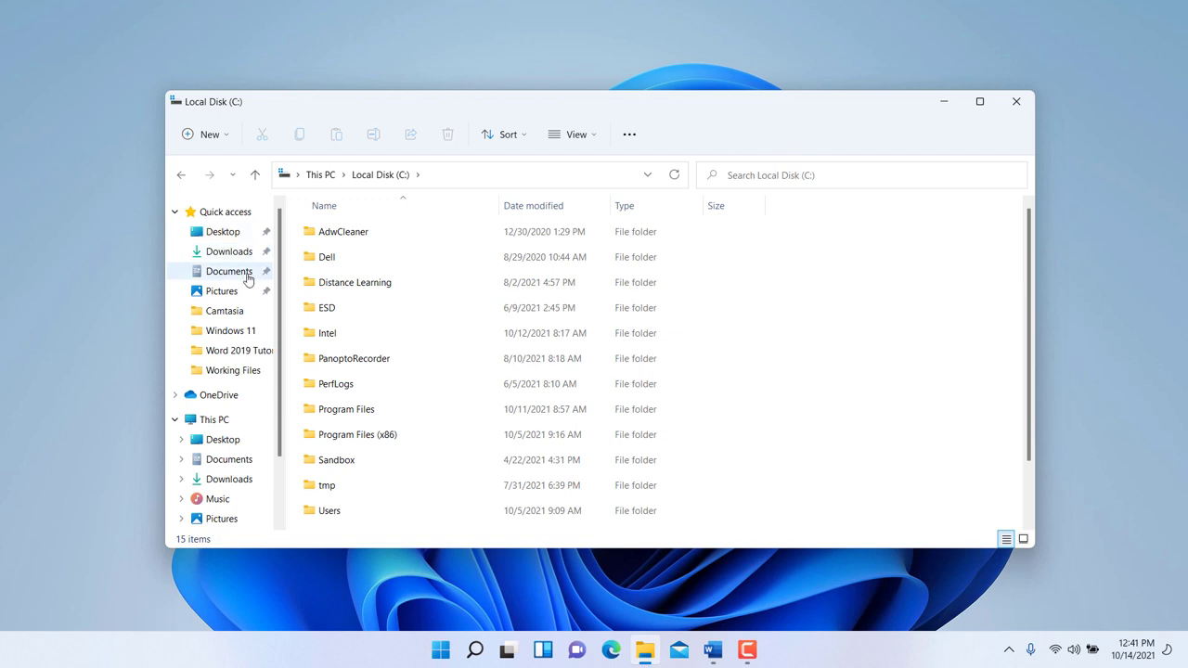
scroll(332, 452, down, 2)
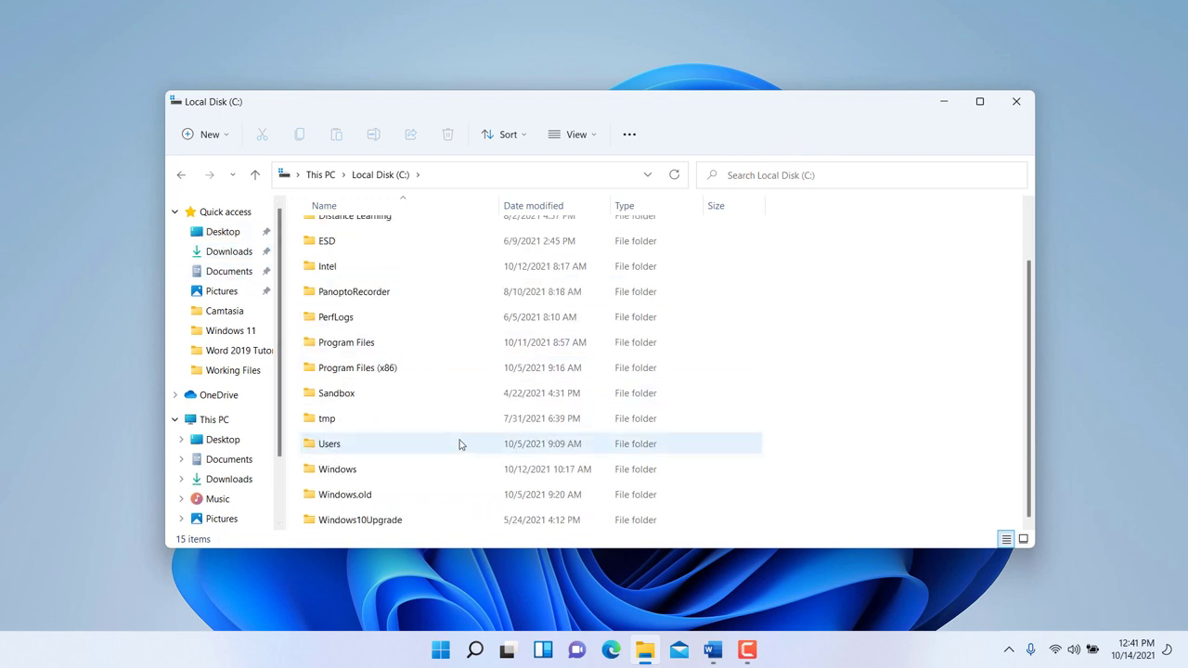
double_click(329, 445)
double_click(332, 233)
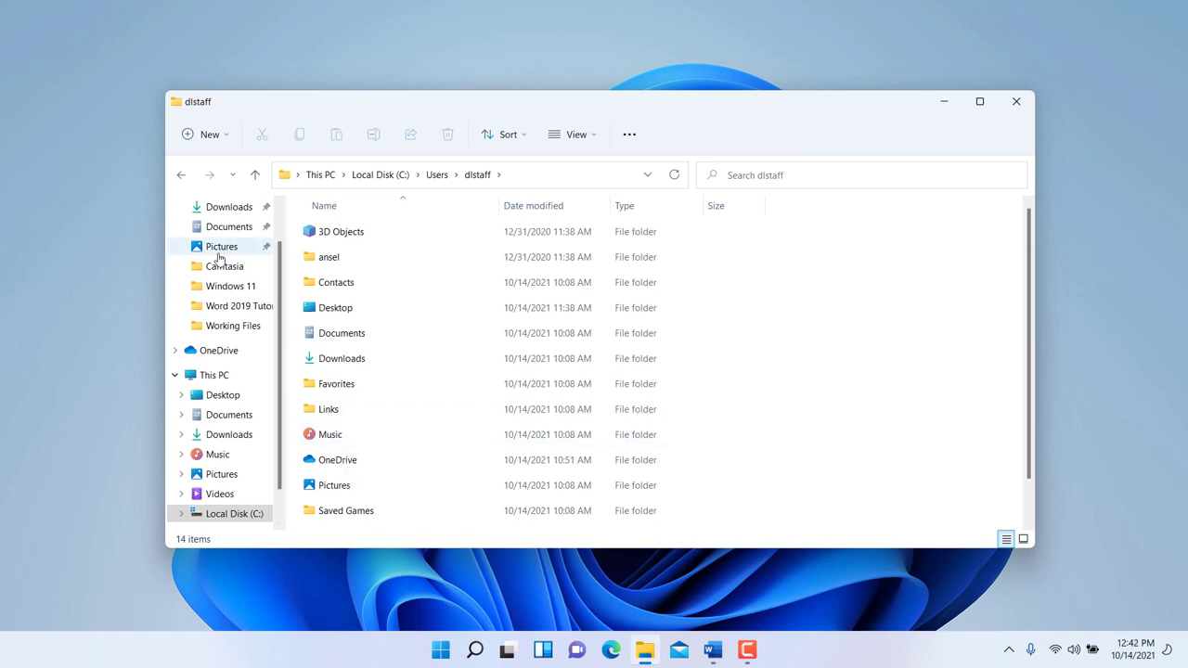
- Pin Music to Quick access, reopen File Explorer, and open the empty Music folder
right_click(336, 438)
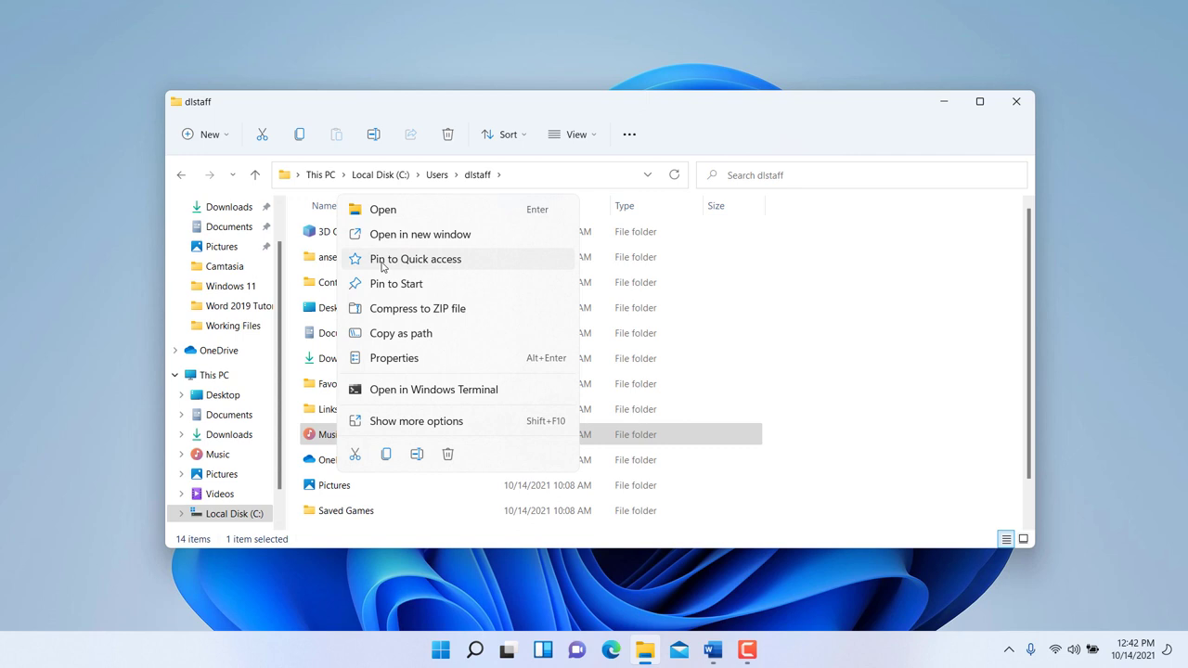
click(387, 267)
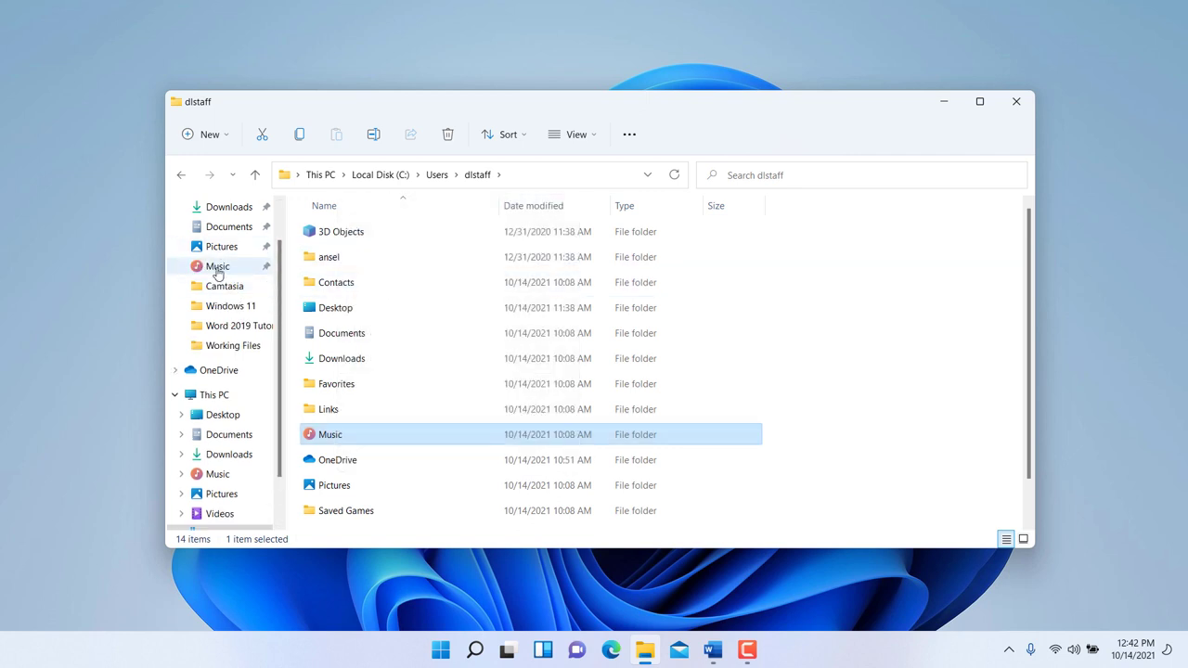
click(1015, 102)
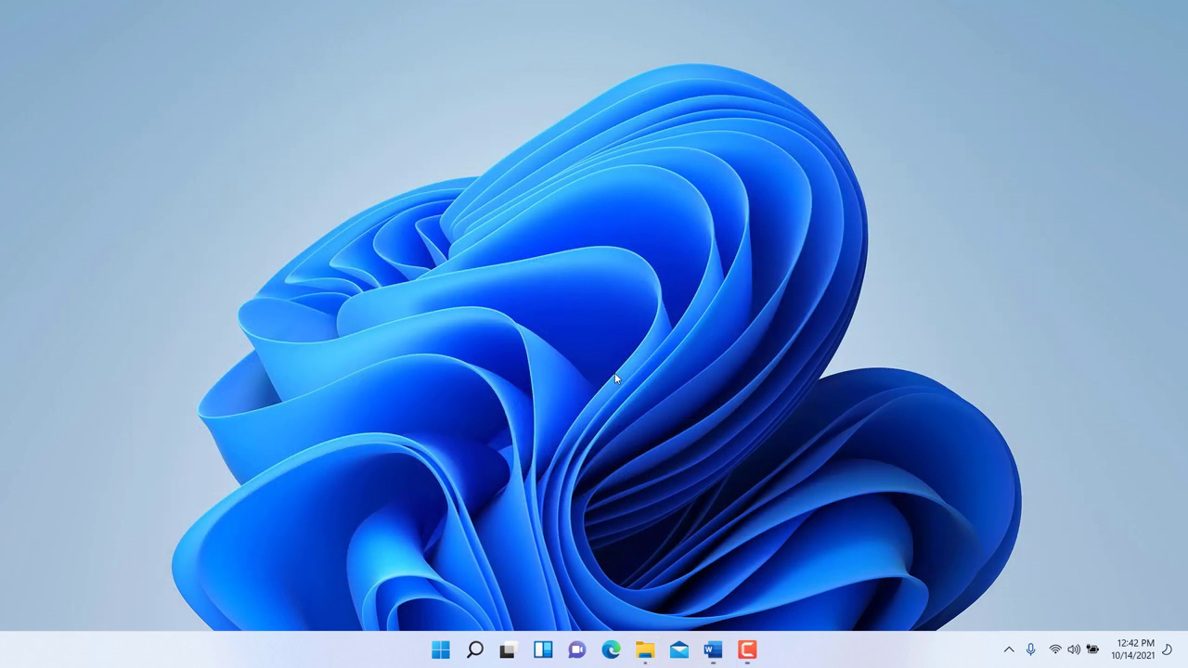
click(645, 650)
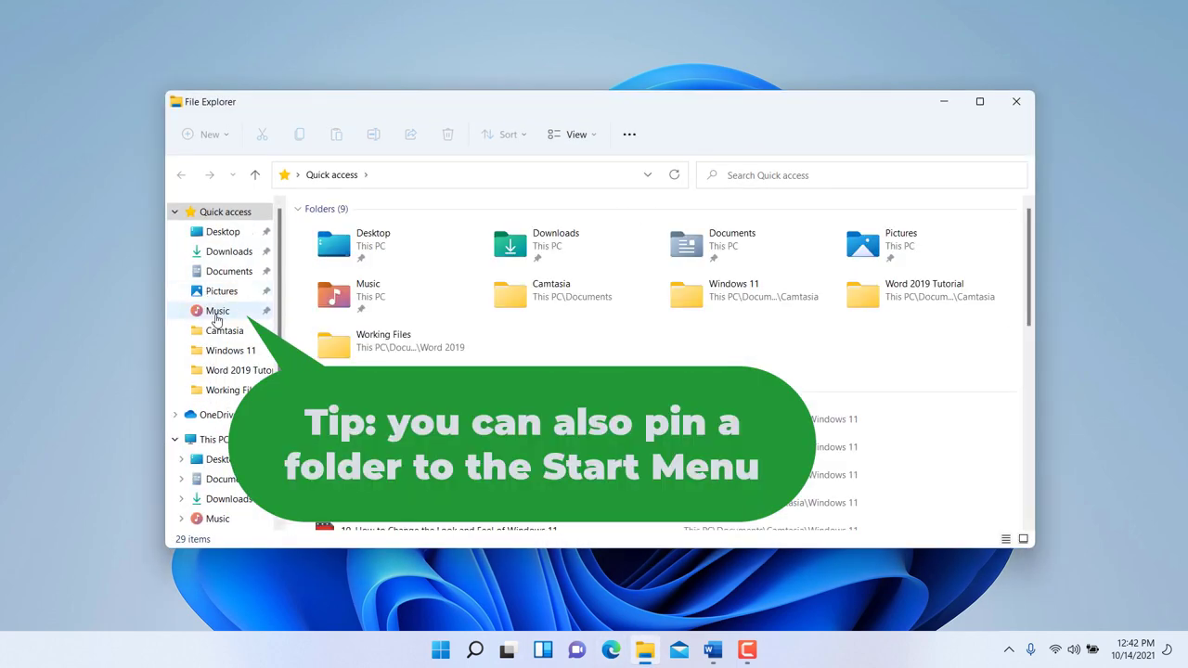
click(216, 312)
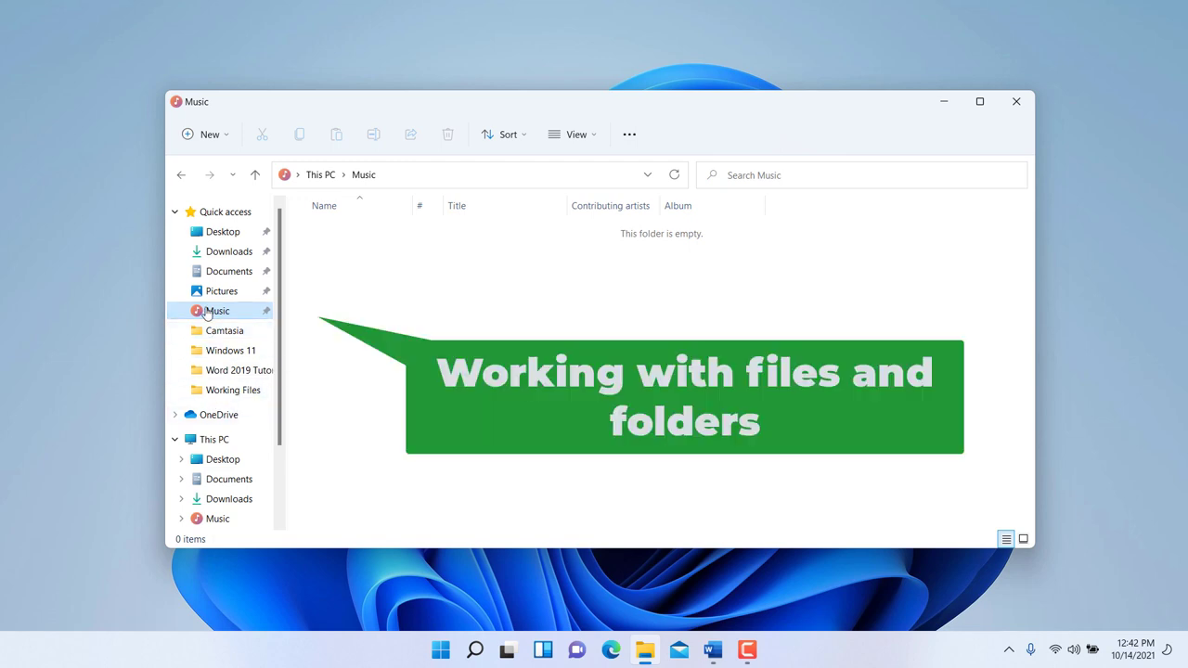
- In Documents, create a folder named 'Test New Folder' and select the USING OFFICE 365 file
click(228, 271)
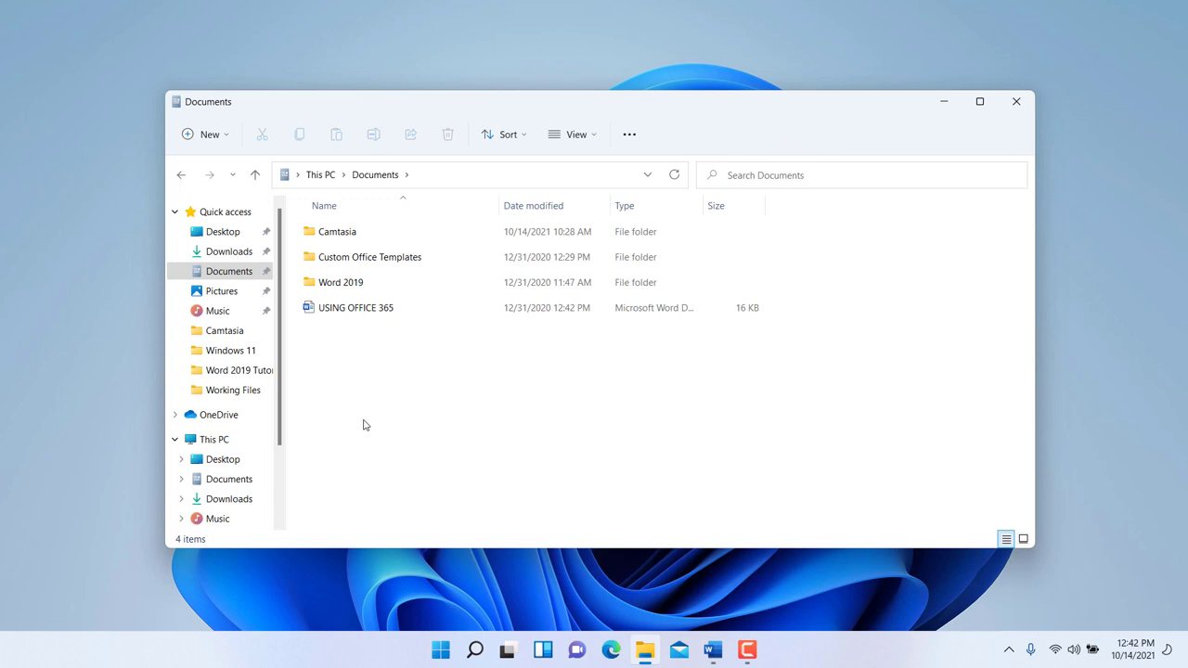
click(226, 138)
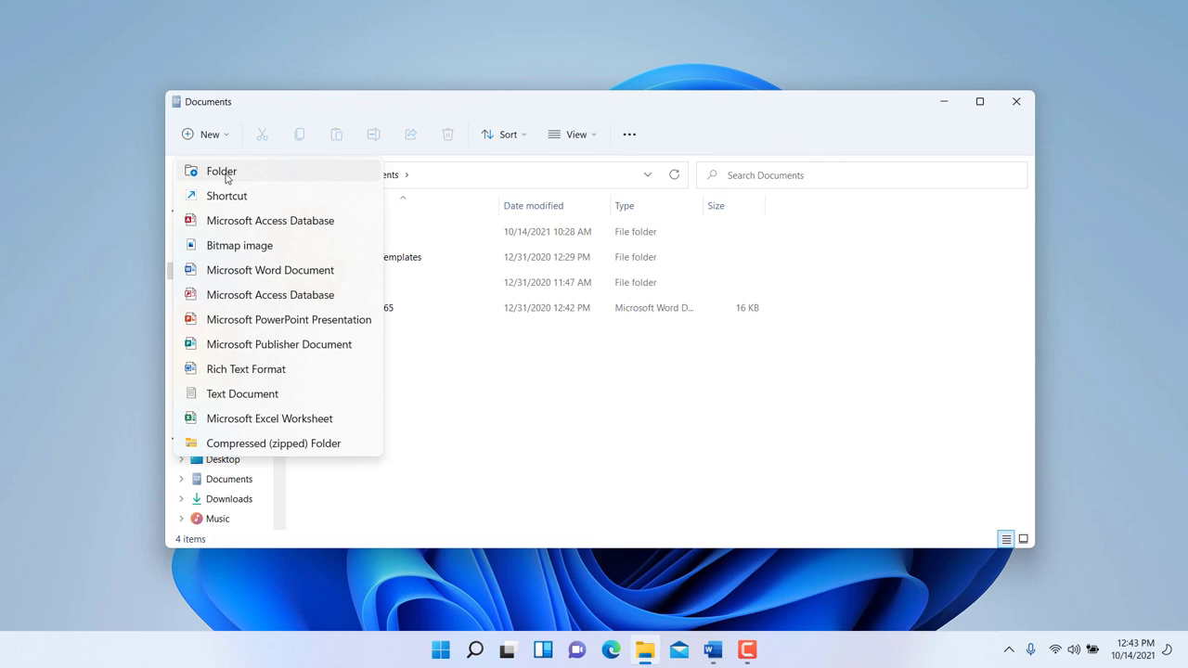
click(222, 173)
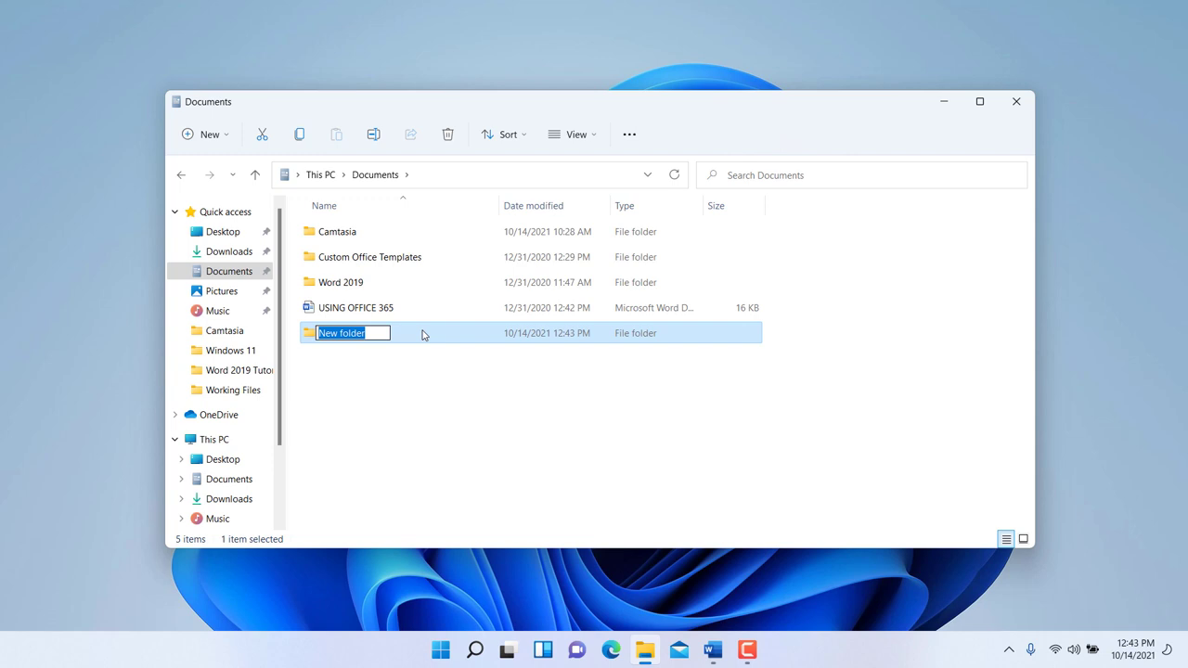
text(Test New Folder)
key(Return)
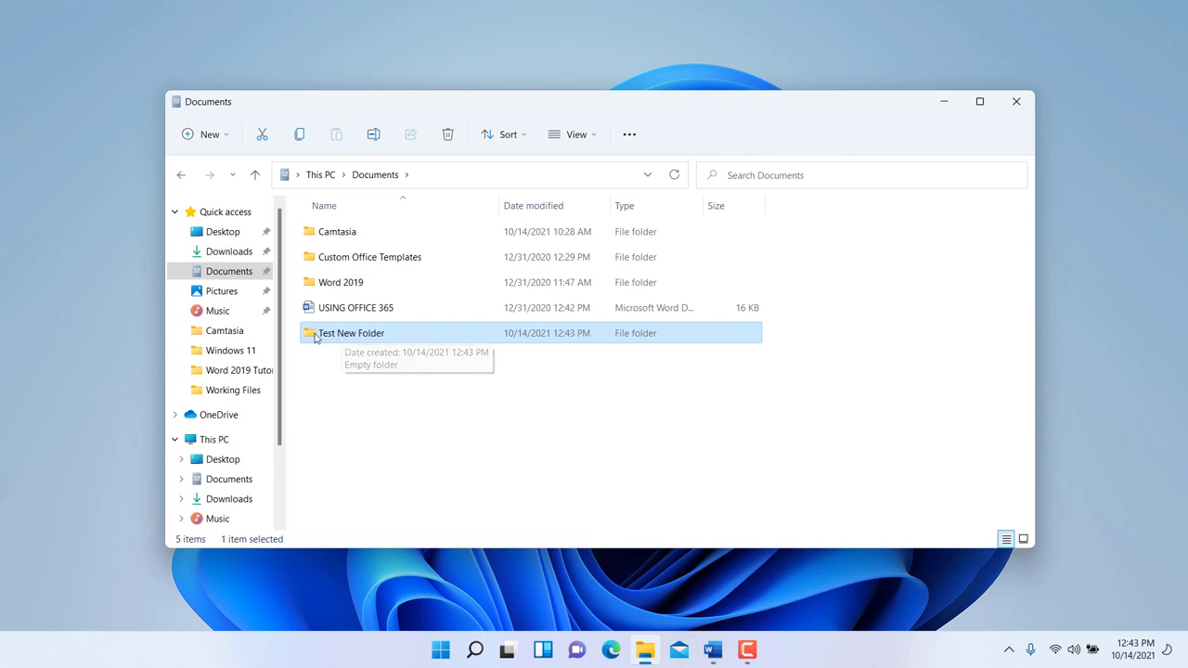
click(364, 314)
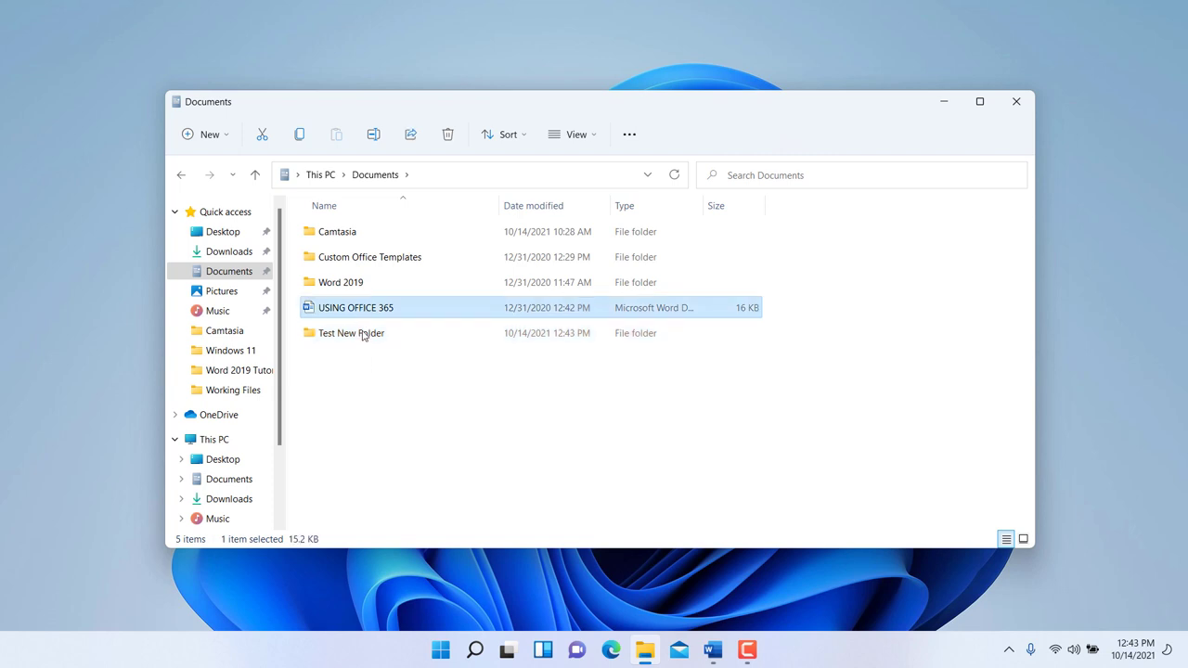
- Move USING OFFICE 365 into Test New Folder and paste six copies of it there
drag(361, 311, 369, 340)
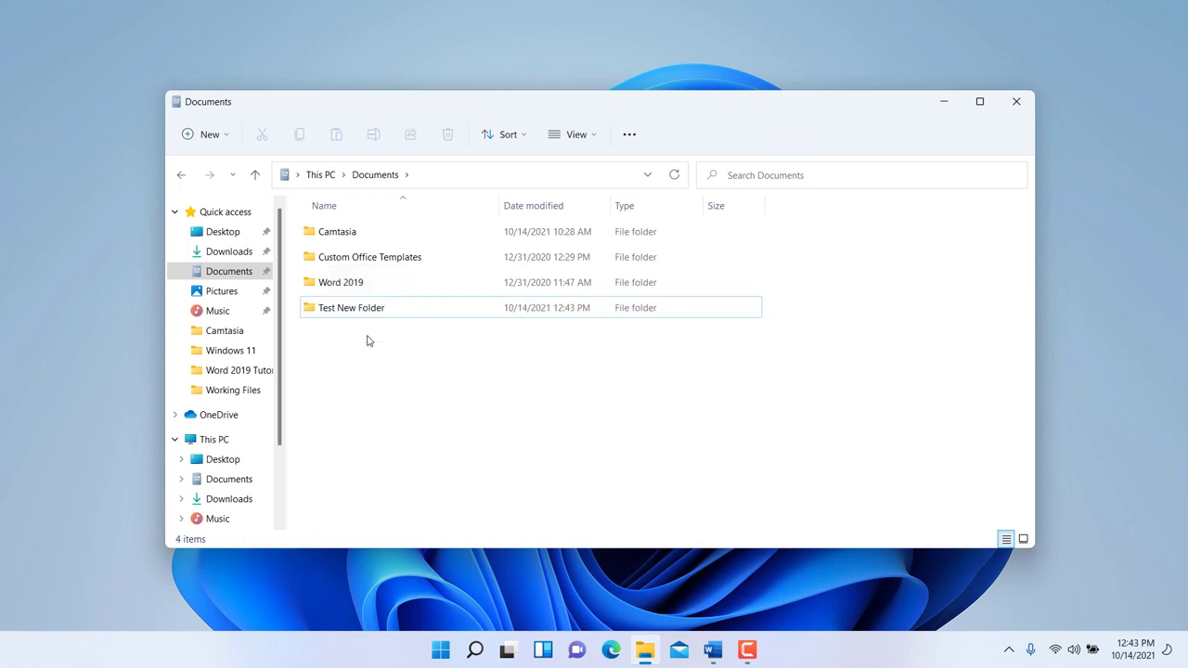
click(352, 314)
double_click(353, 314)
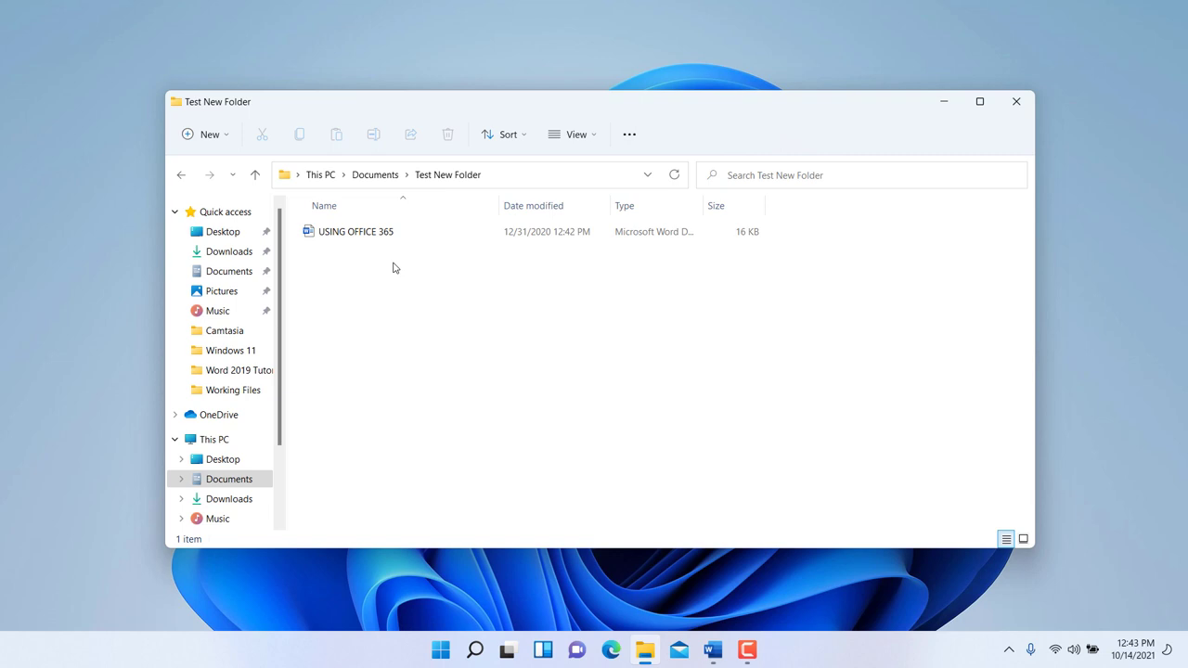
click(341, 237)
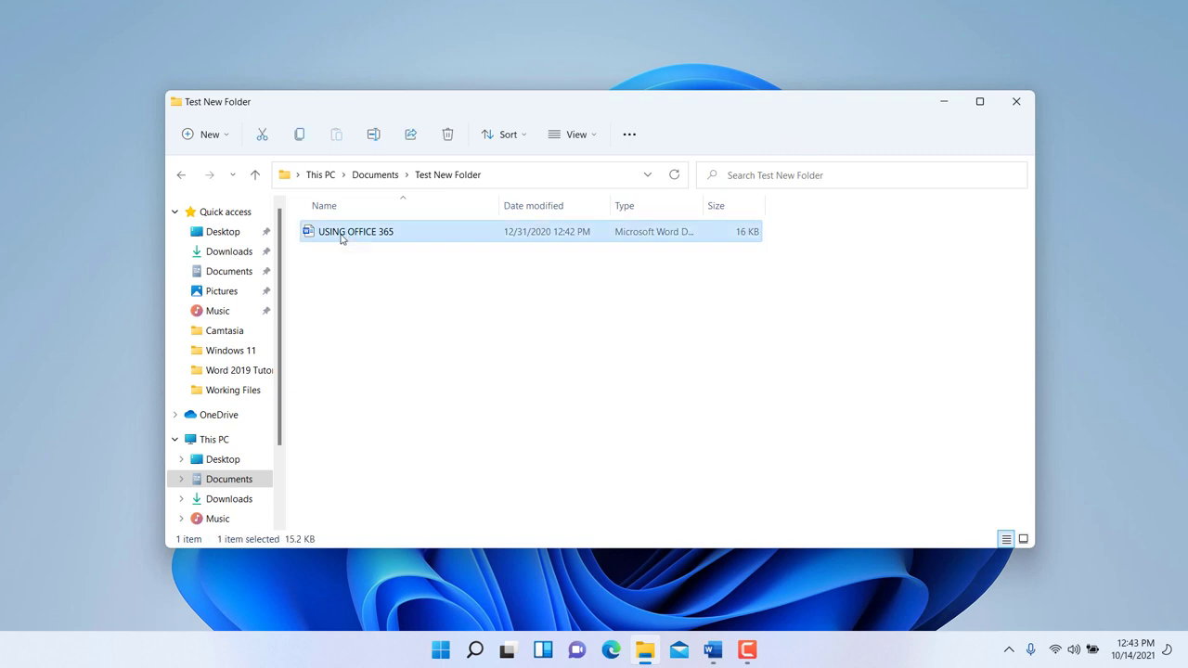
key(ctrl+c)
key(ctrl+v)
key(ctrl+v)
key(ctrl+v)
key(ctrl+v)
key(ctrl+v)
key(ctrl+v)
click(419, 420)
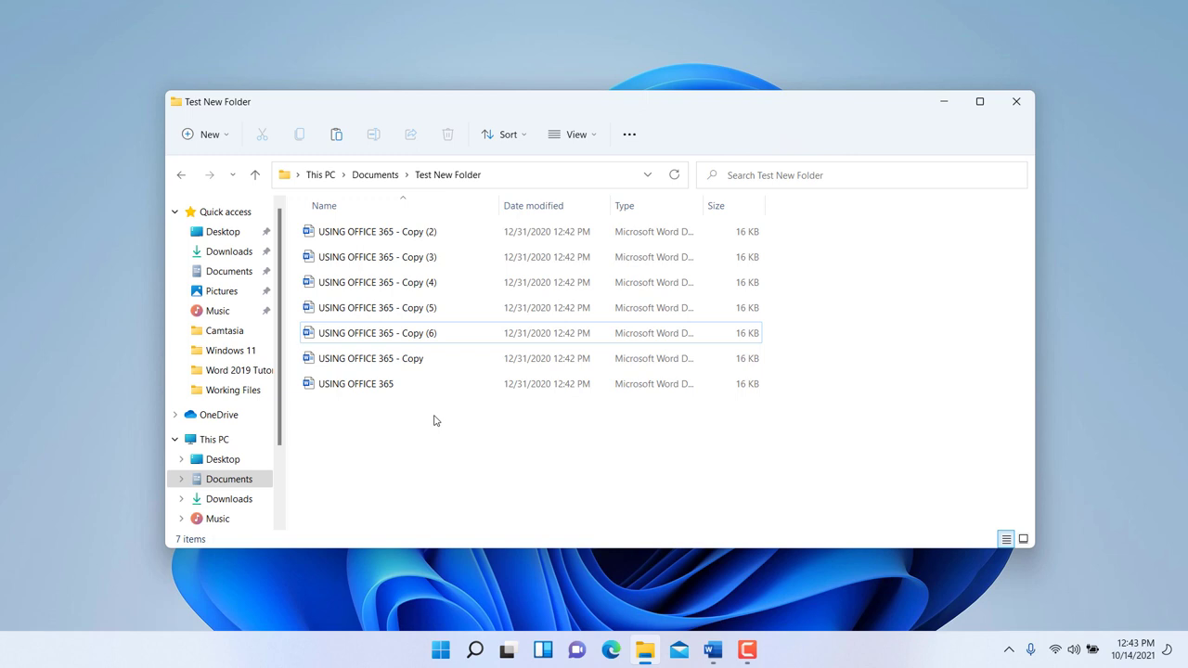
- Practise box-selecting copies and Ctrl-selecting Copy (2), (4) and (6), ending with Copy (2) selected
drag(419, 418, 389, 234)
click(381, 459)
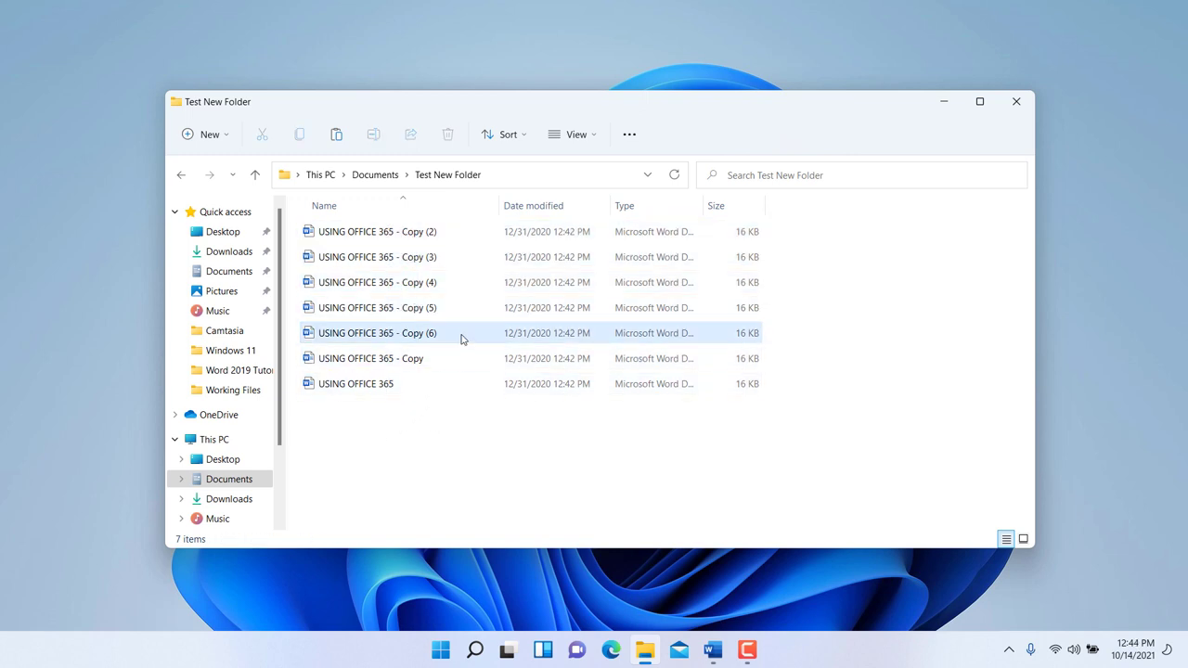
drag(461, 339, 429, 272)
click(413, 466)
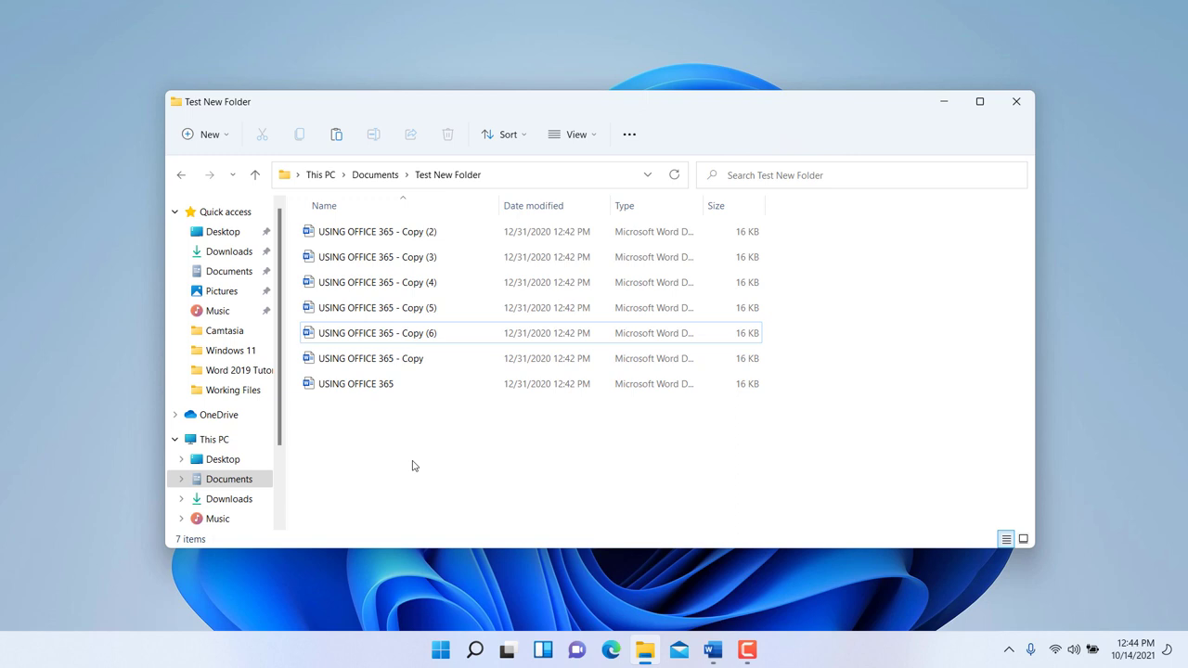
click(362, 239)
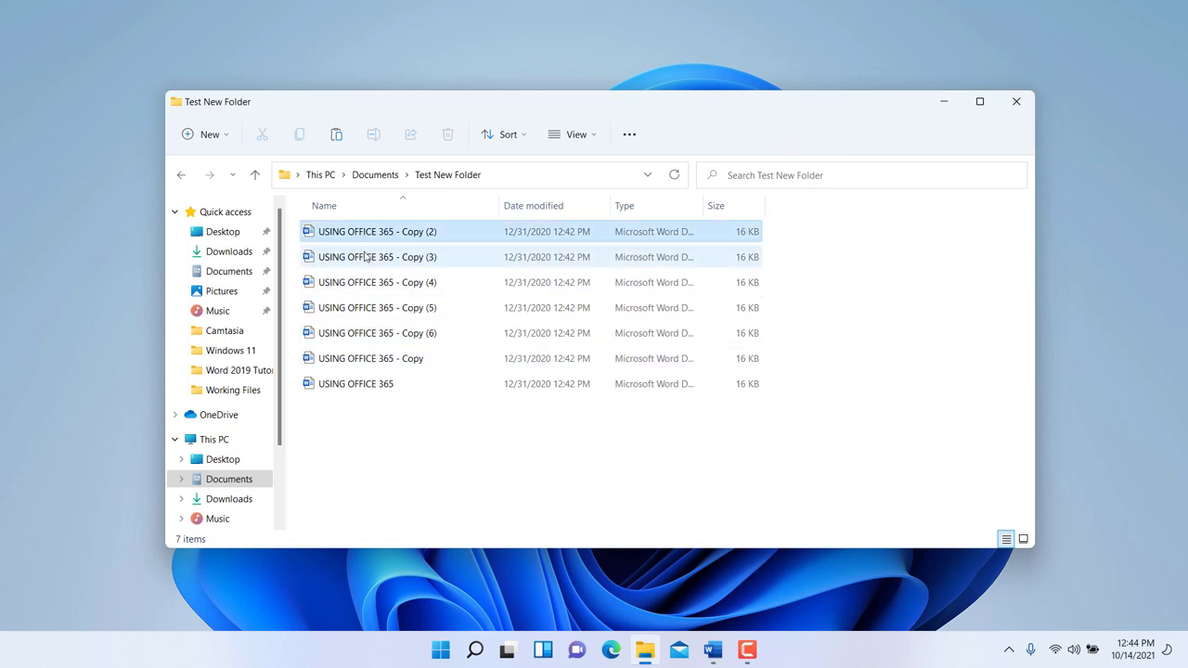
ctrl+click(378, 284)
ctrl+click(379, 336)
click(440, 449)
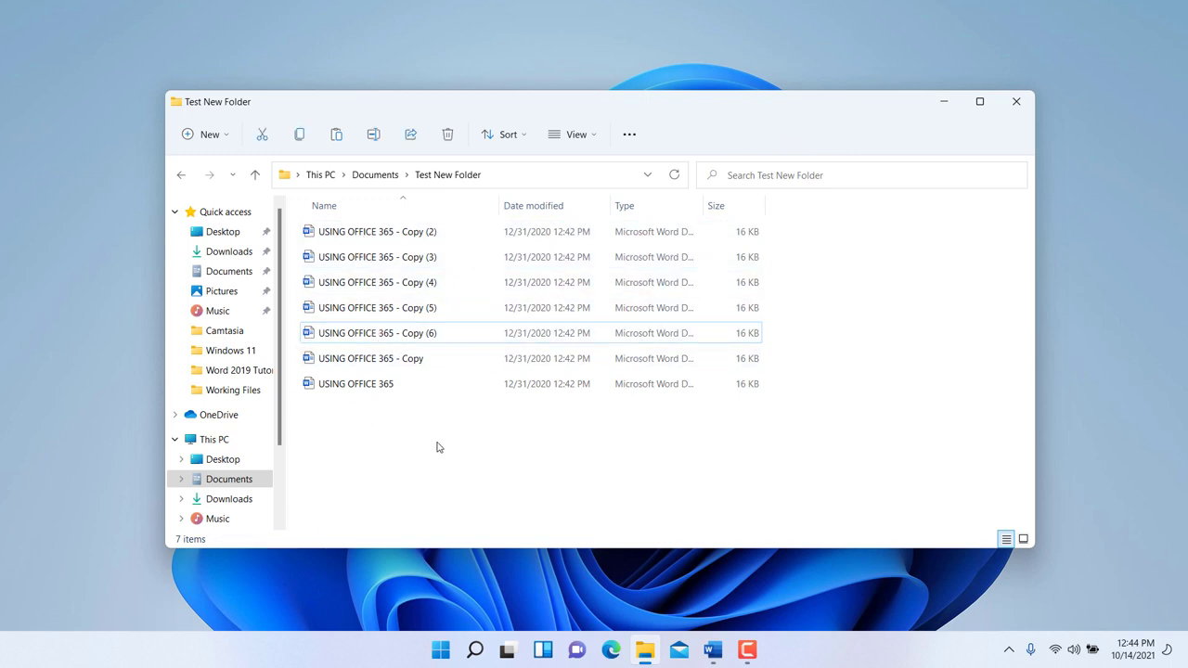
click(371, 236)
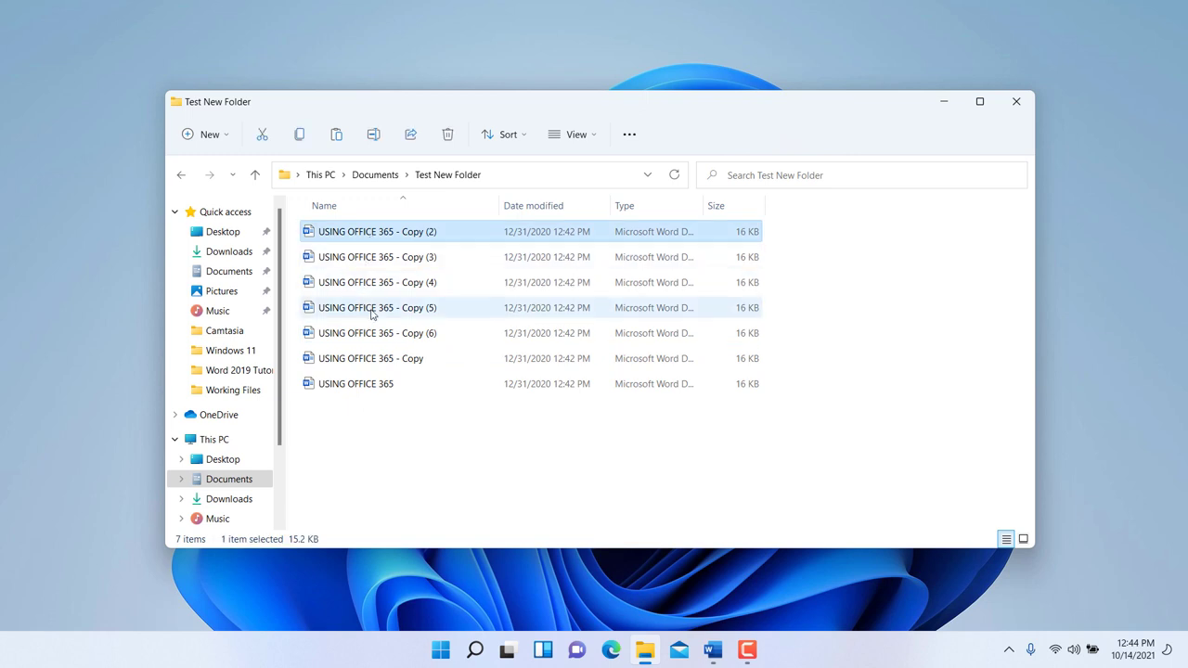
- Select copies (2) through (5) and cut them
shift+click(414, 317)
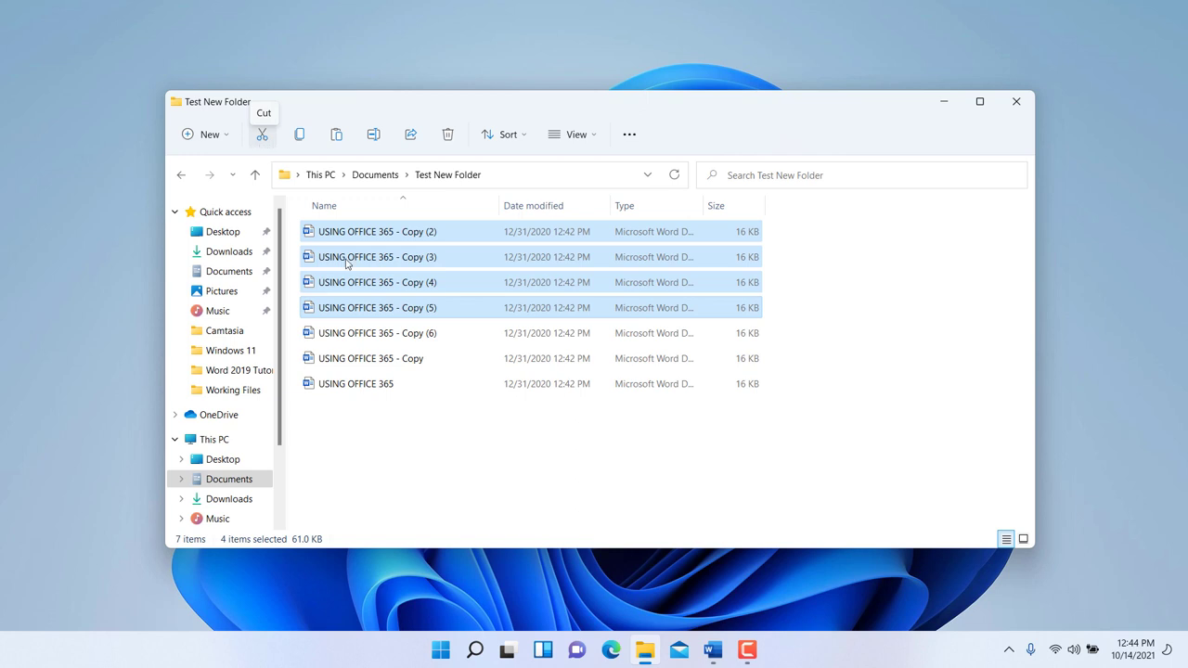
right_click(367, 236)
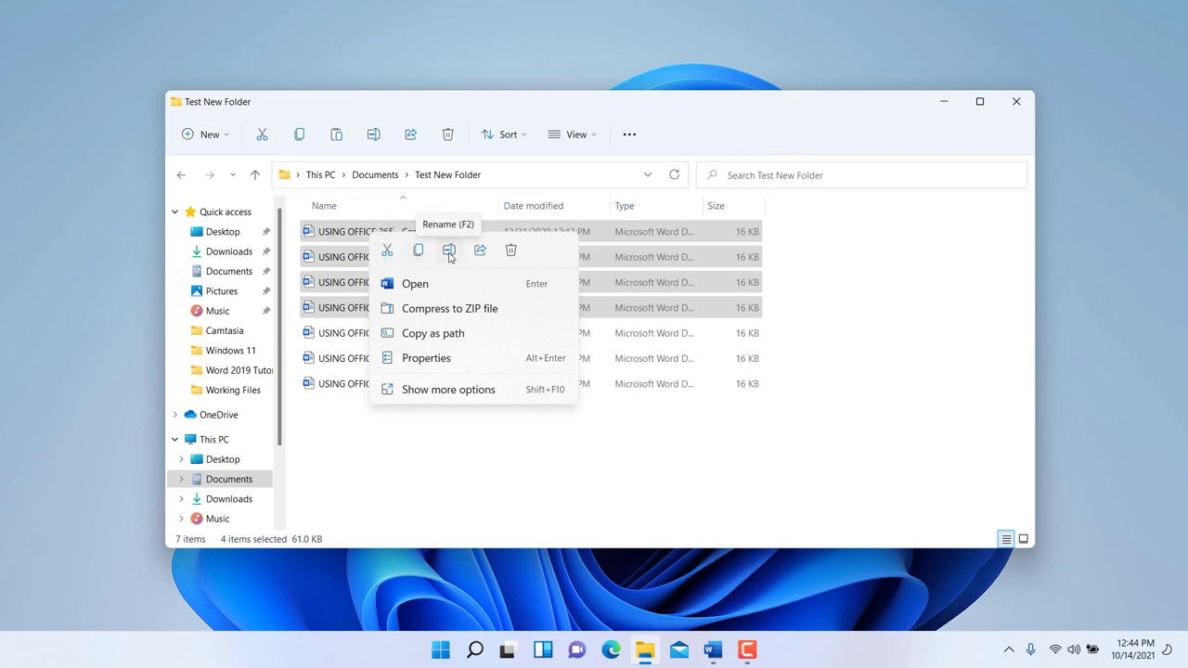
click(388, 252)
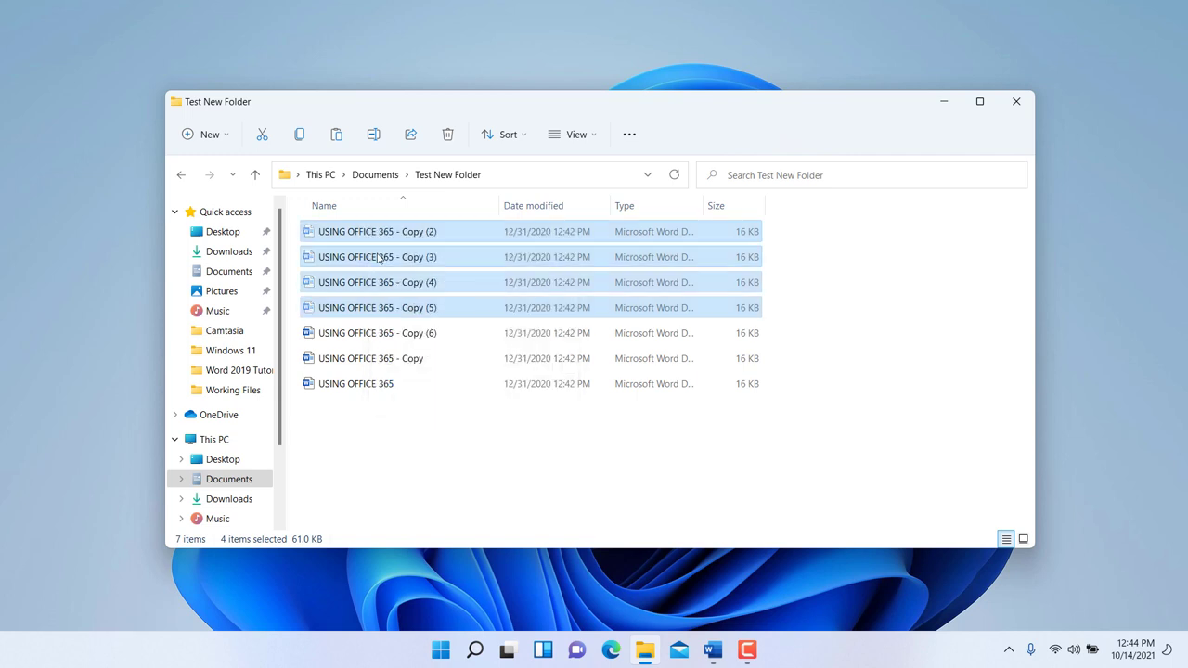
- Go up to Documents and paste the four cut copies there
click(387, 178)
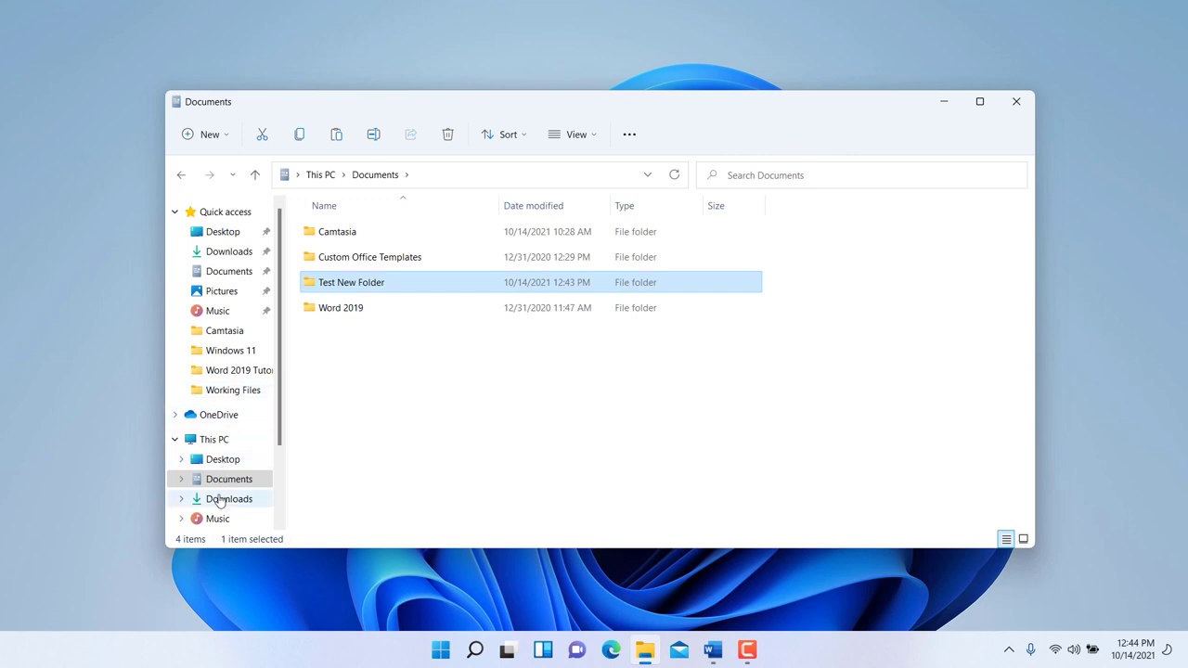
click(354, 386)
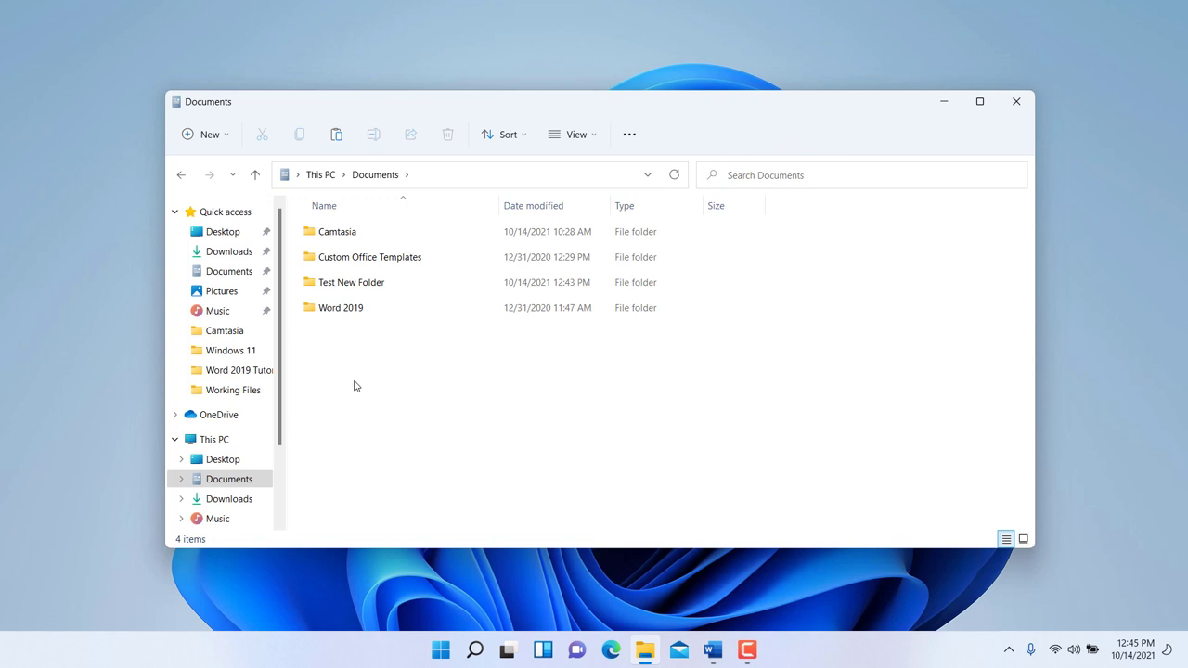
right_click(353, 386)
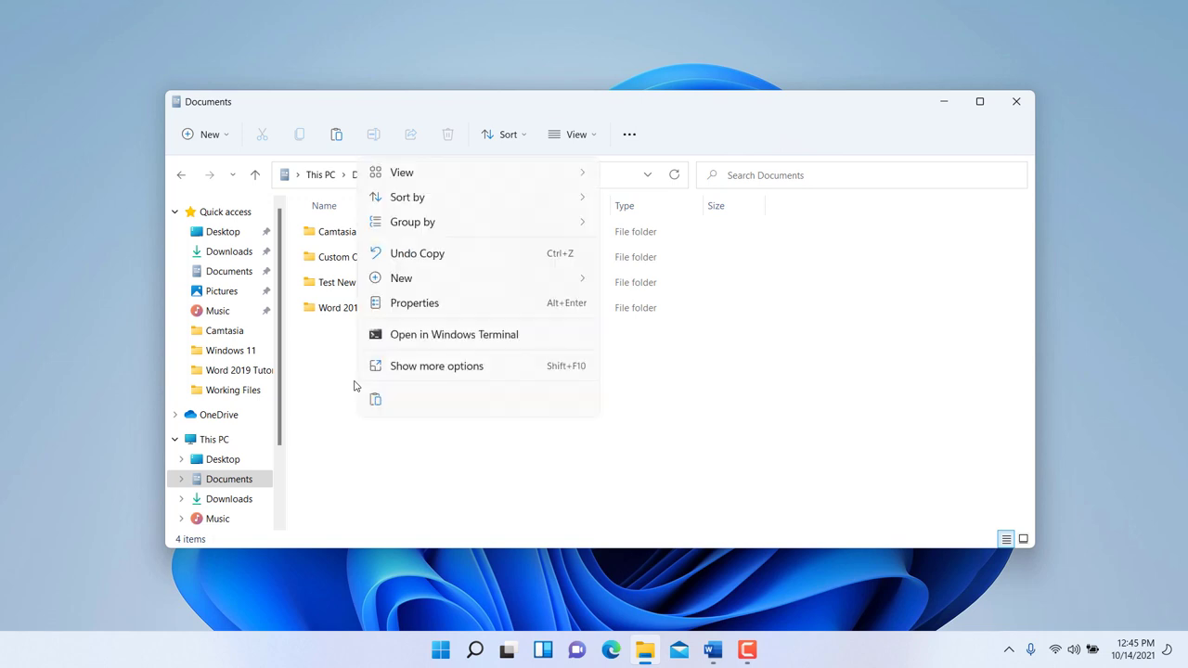
mouse_move(408, 186)
click(389, 492)
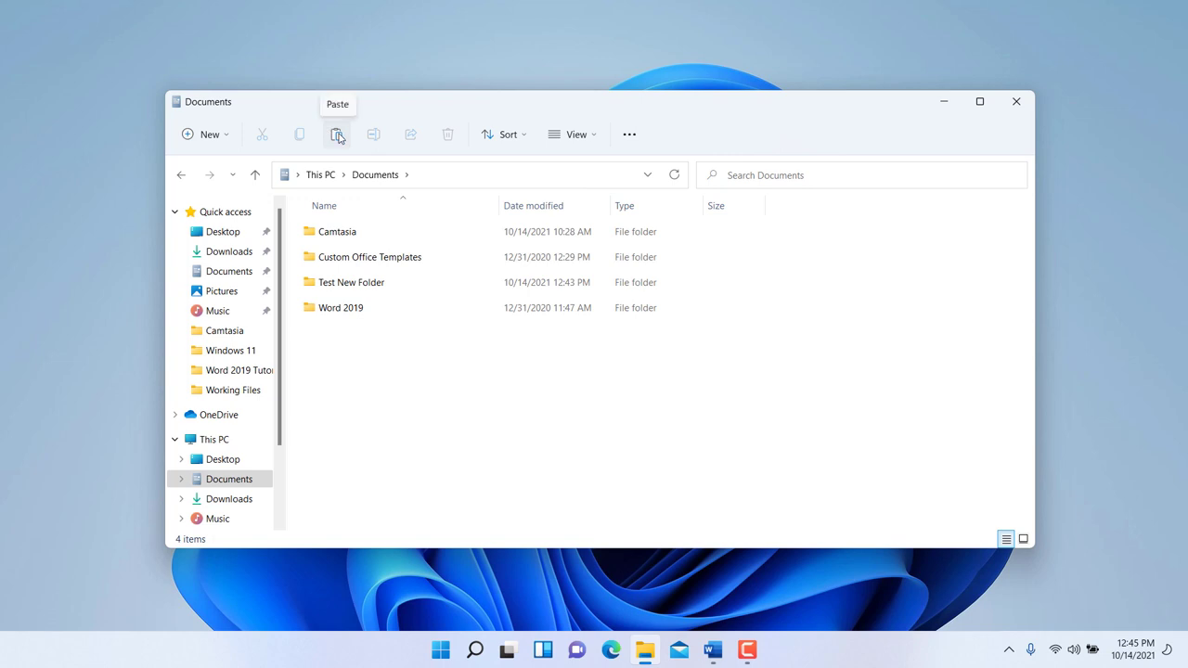
click(337, 137)
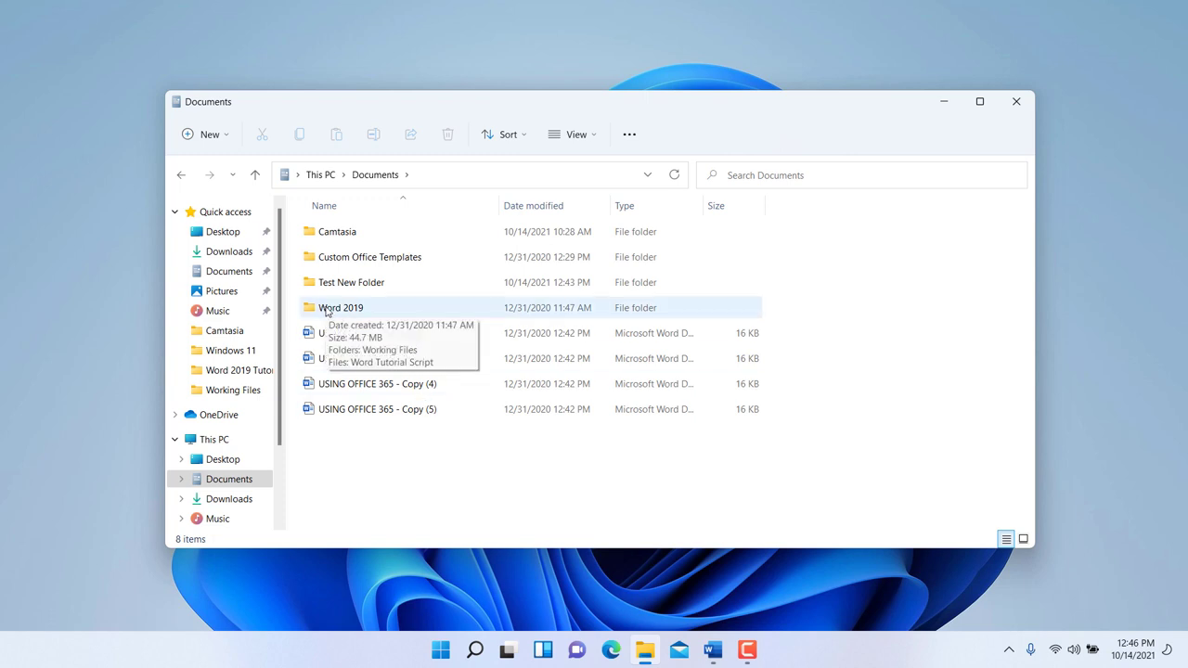
- Browse into the Word 2019 folder and its Working Files subfolder, then return to Documents
double_click(326, 311)
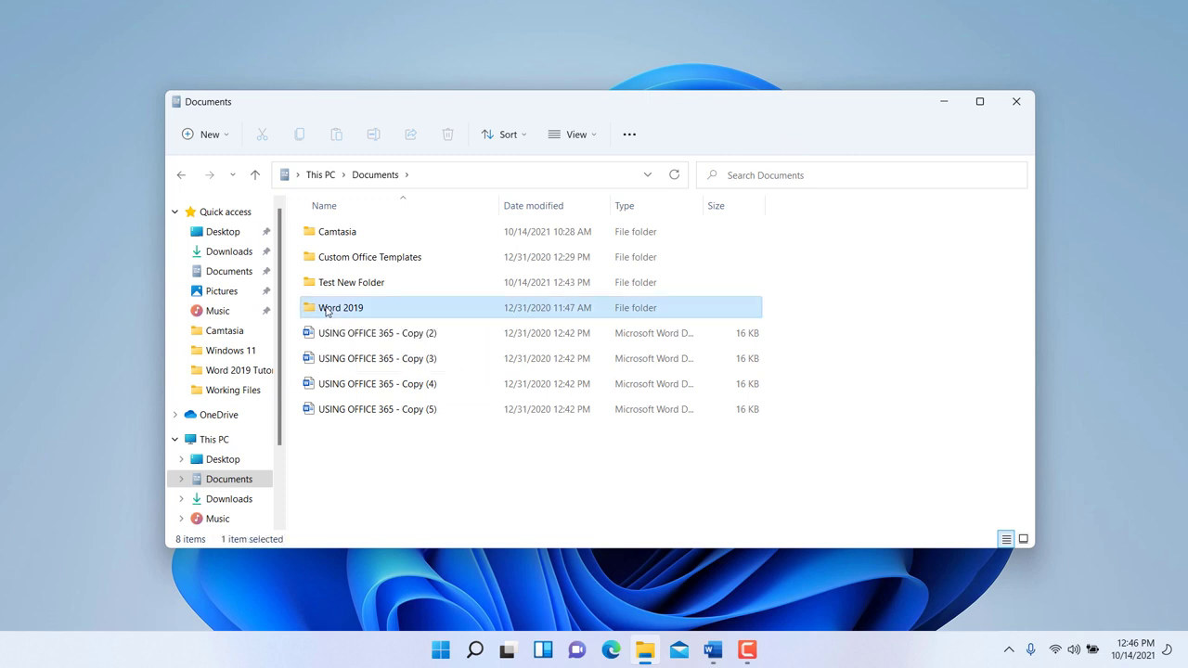
click(181, 175)
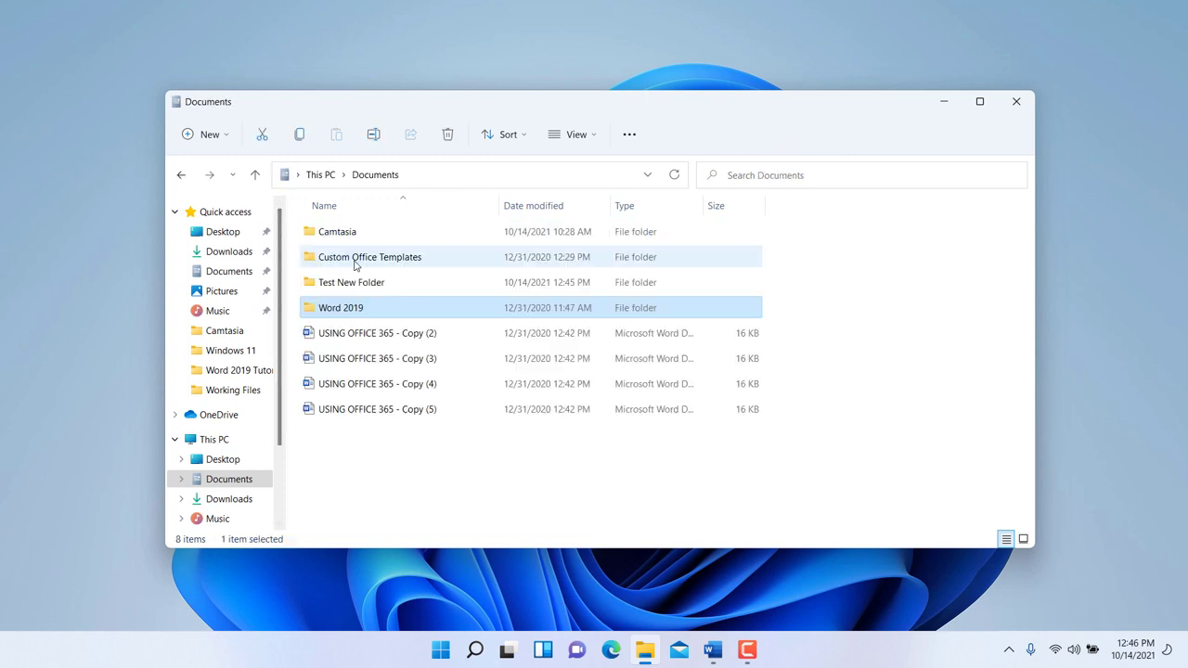
double_click(332, 309)
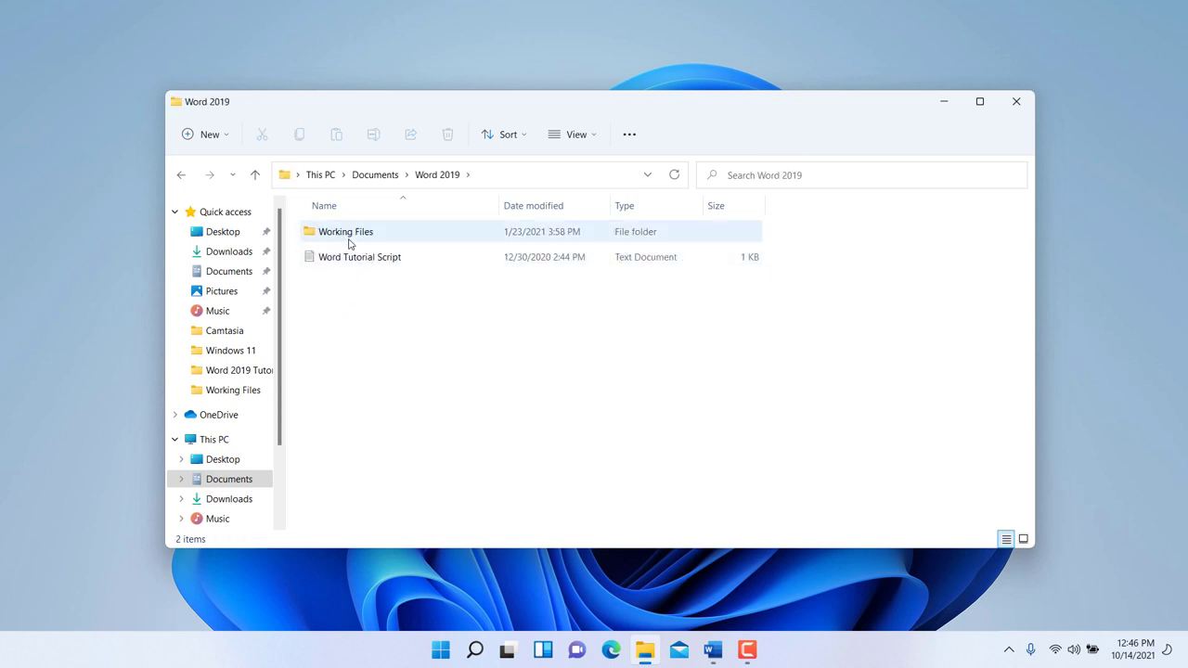
double_click(348, 234)
click(182, 176)
click(182, 176)
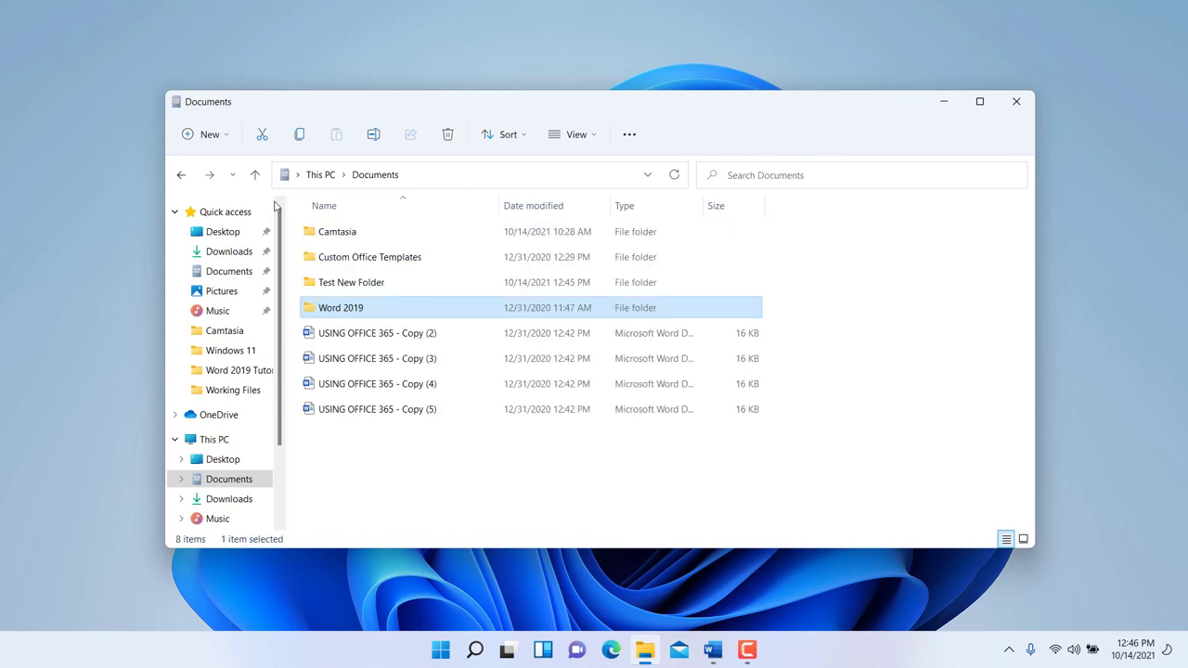
- Compress the Word 2019 folder into a ZIP file, keeping the default name
mouse_move(337, 311)
right_click(335, 314)
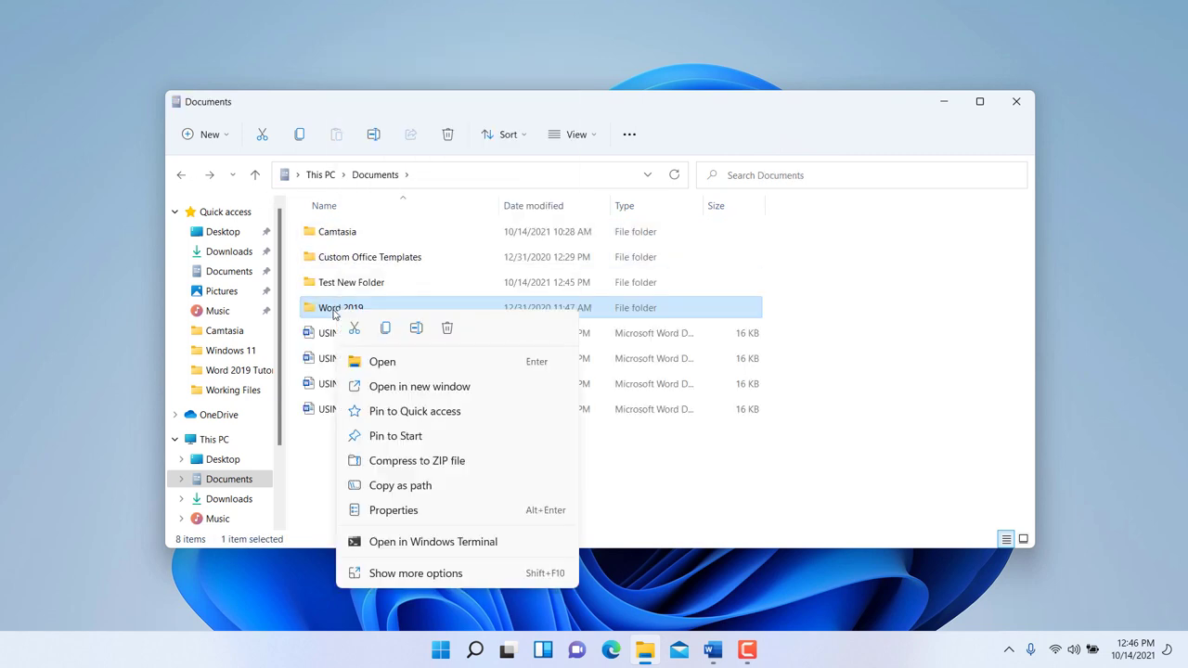
click(419, 461)
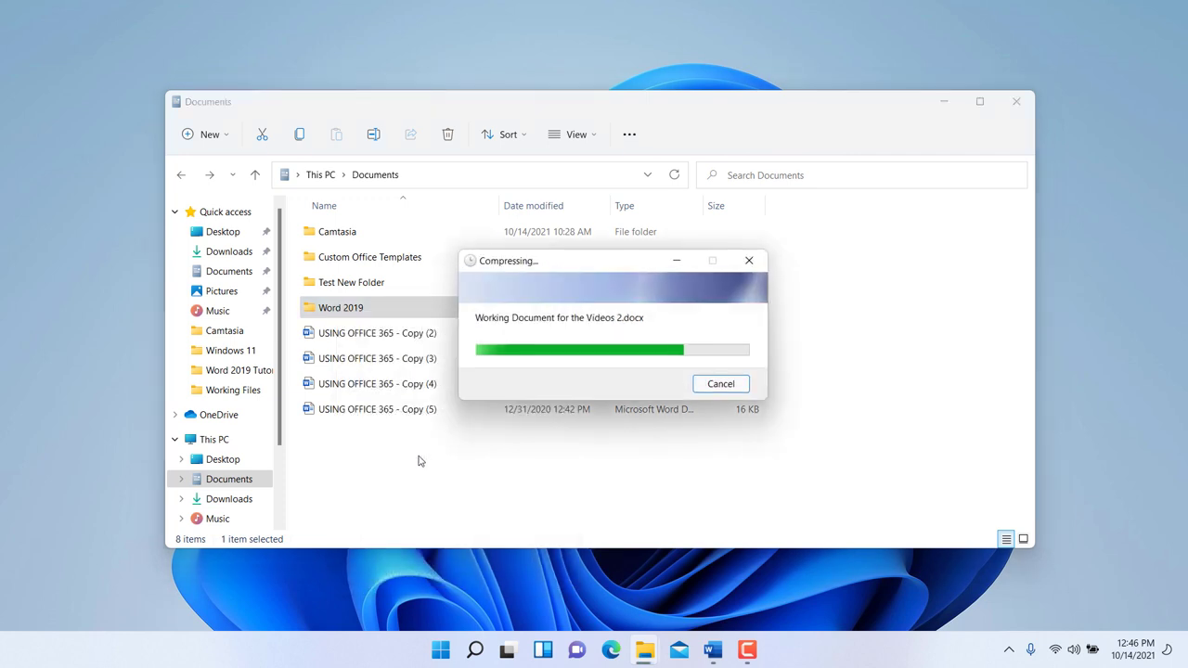
click(390, 485)
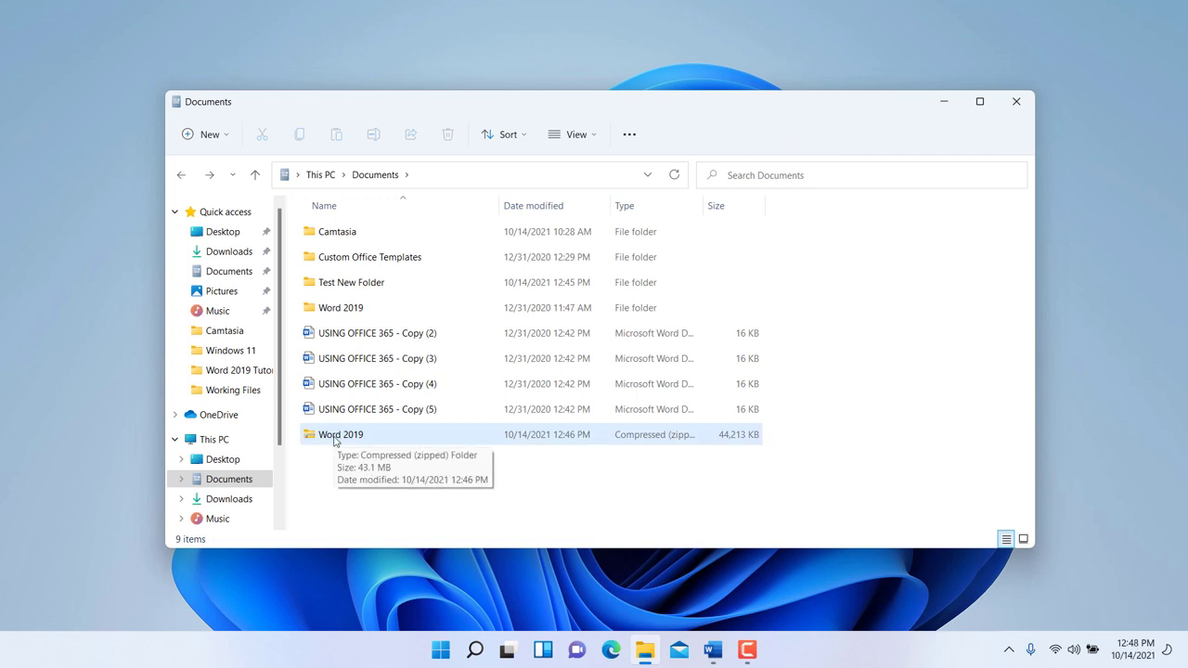
- Choose Extract All on the Word 2019 zip to bring up the extraction dialog
right_click(334, 440)
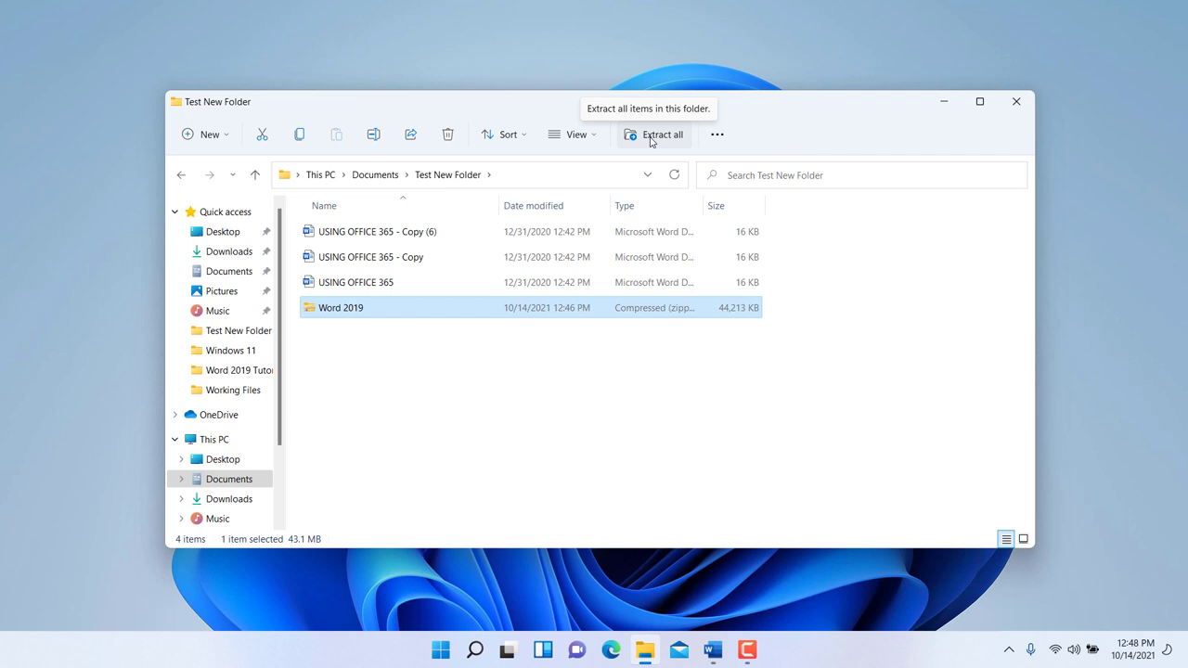
right_click(347, 312)
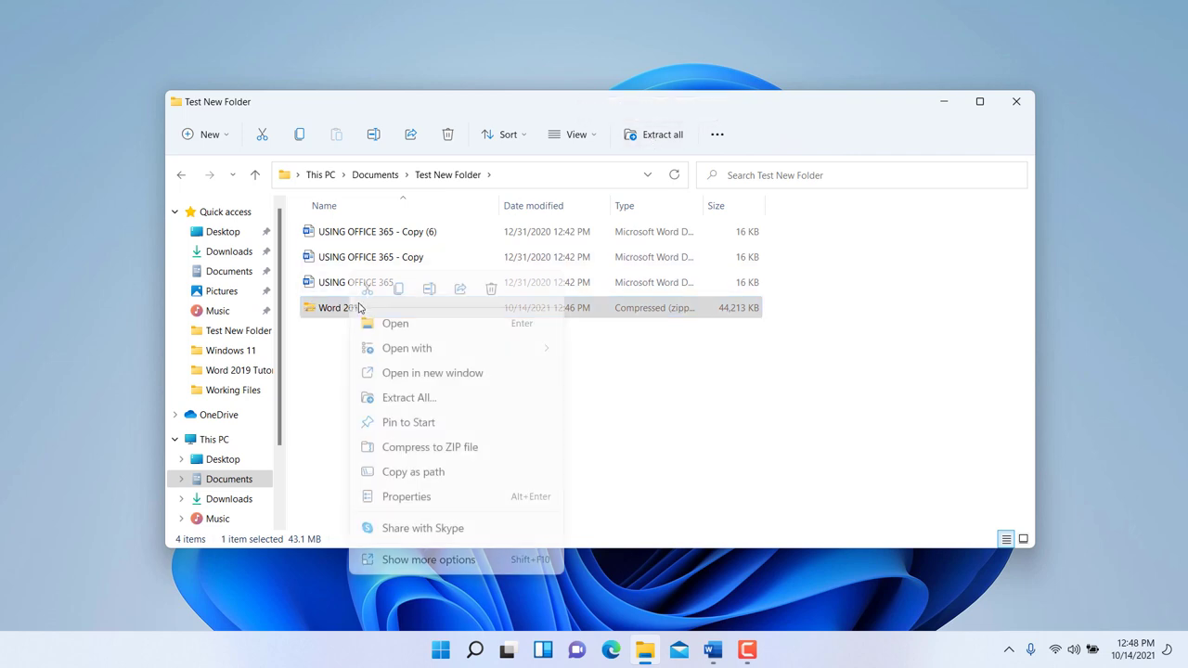
click(414, 405)
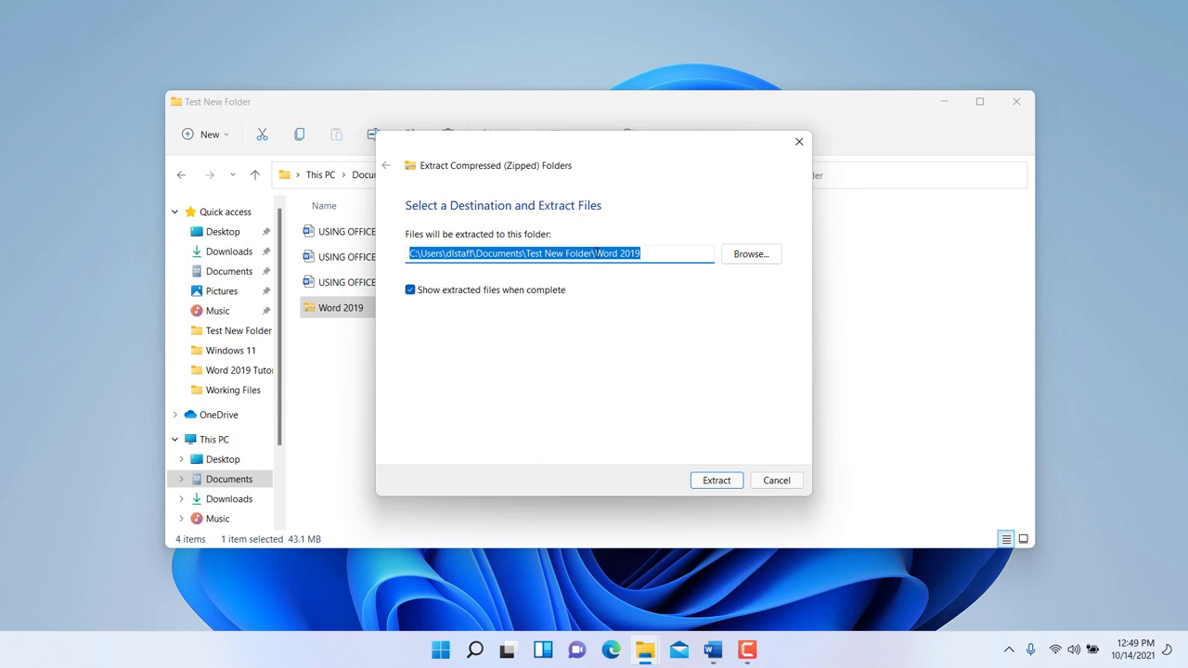
- Extract the Word 2019 zip into its Word 2019 folder and close the resulting window
click(599, 252)
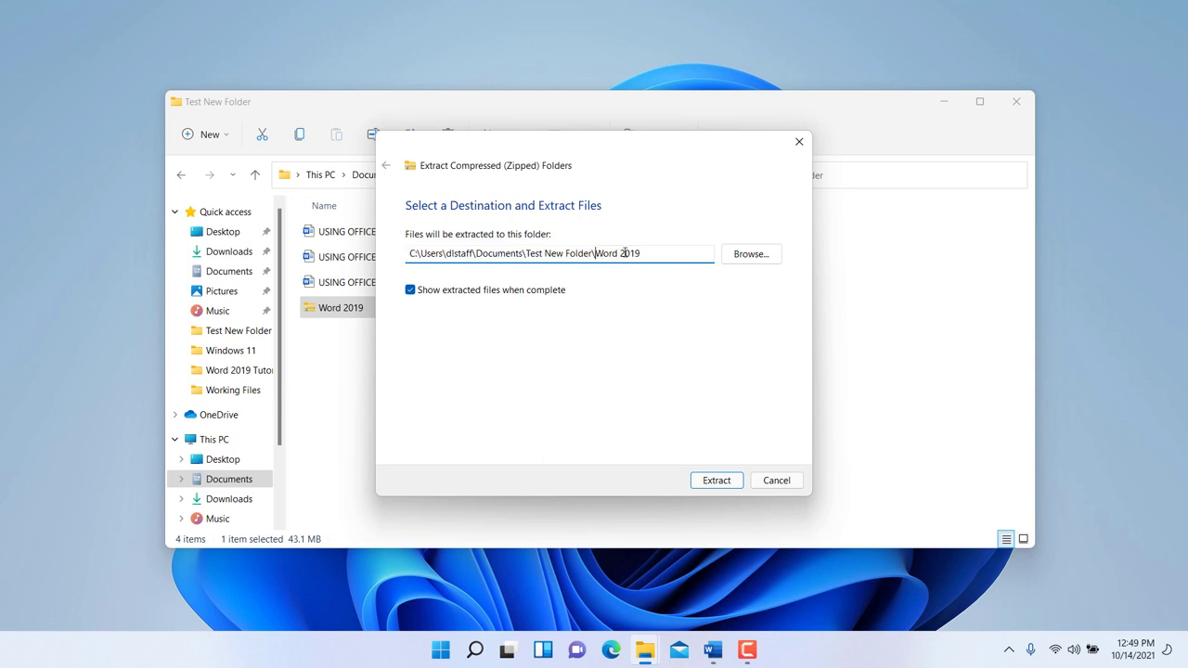
click(677, 256)
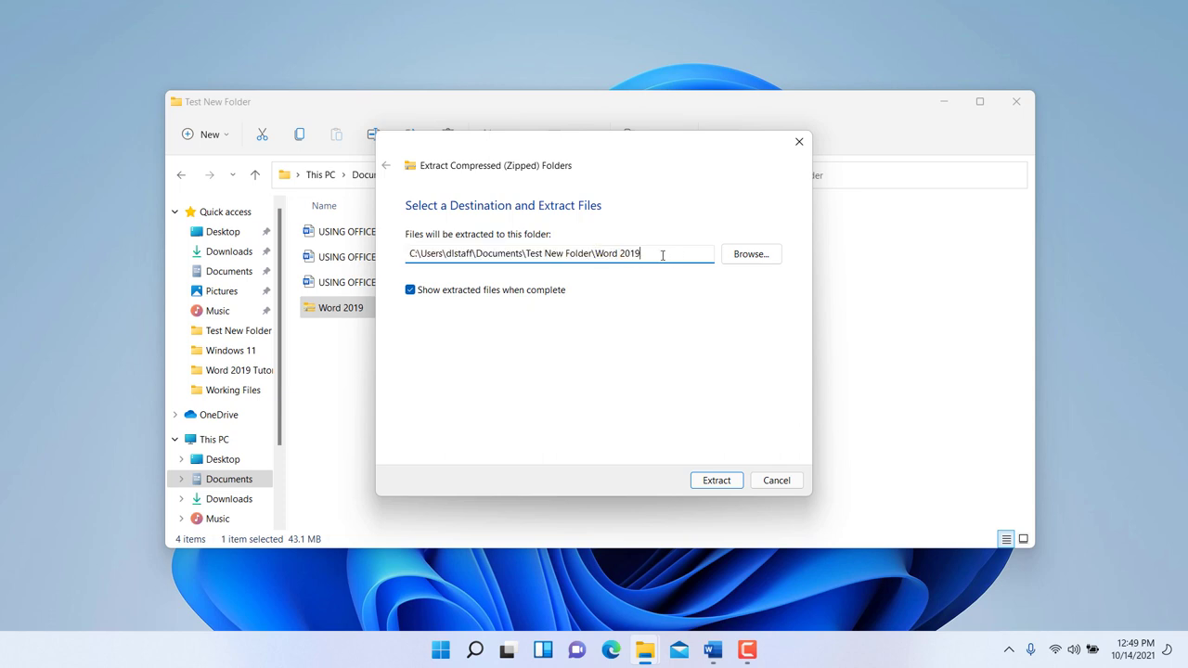
click(713, 484)
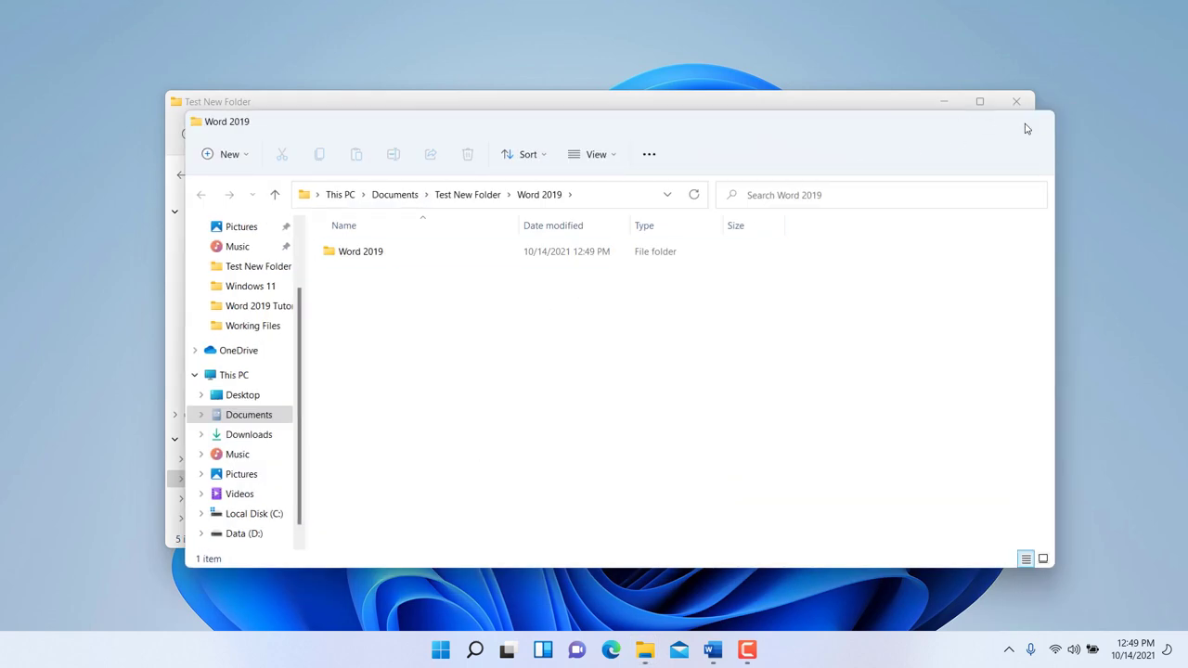
click(1027, 128)
- Browse into Word 2019 > Word 2019 > Working Files, then go back one level
click(306, 359)
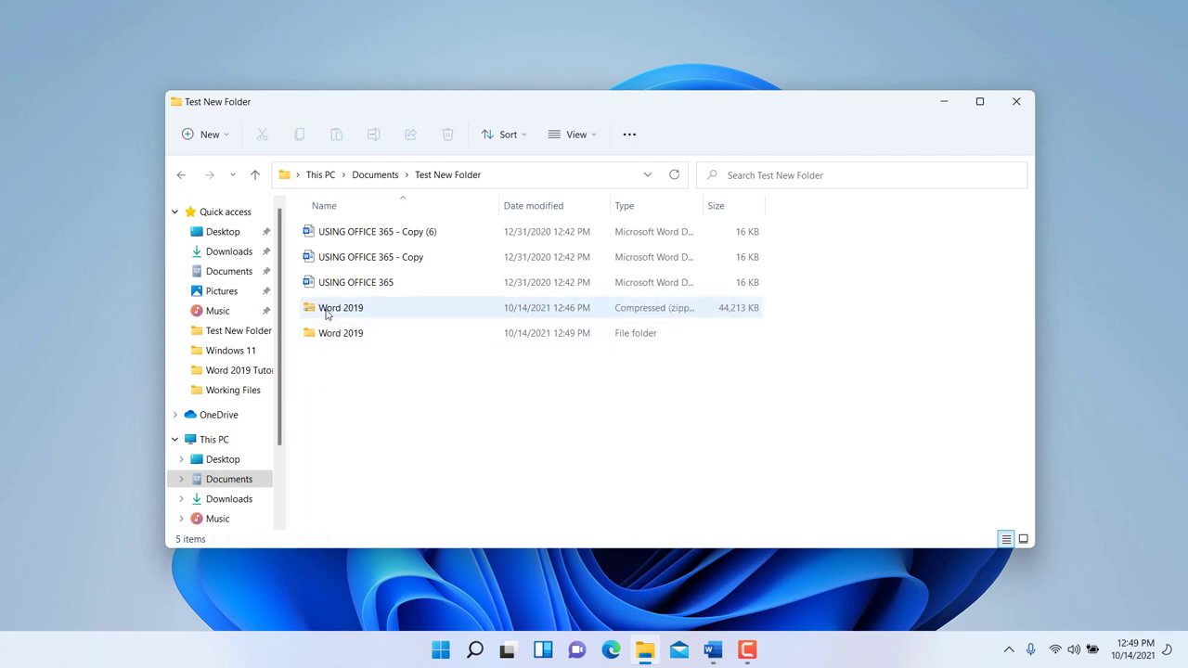
double_click(320, 338)
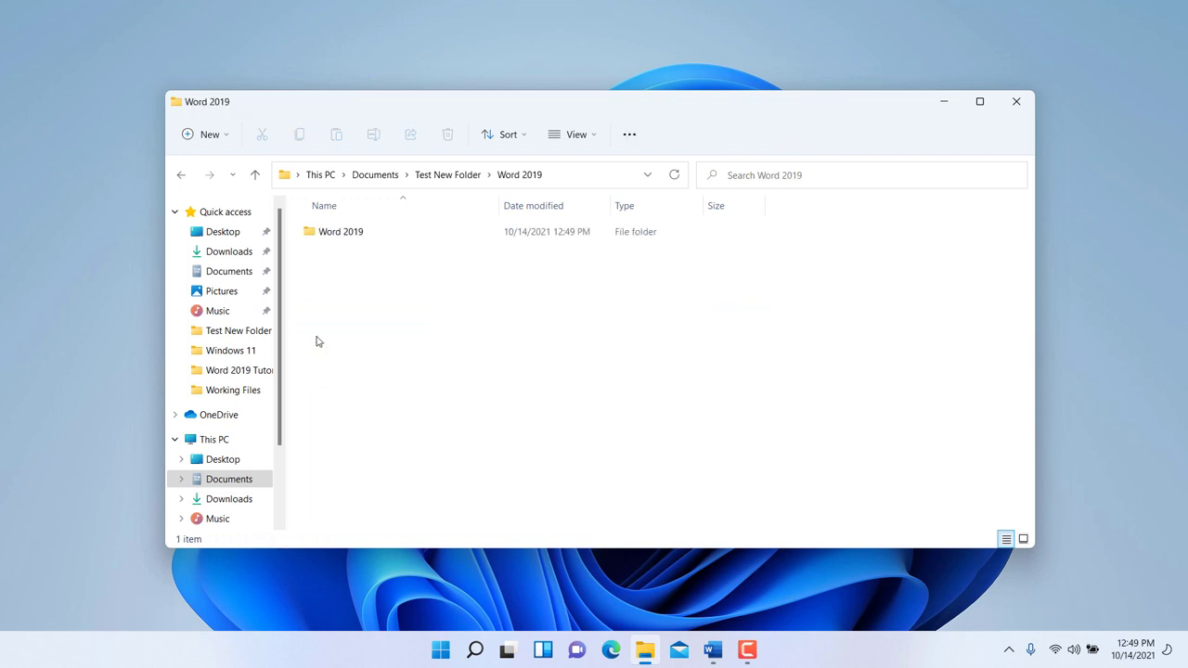
double_click(330, 240)
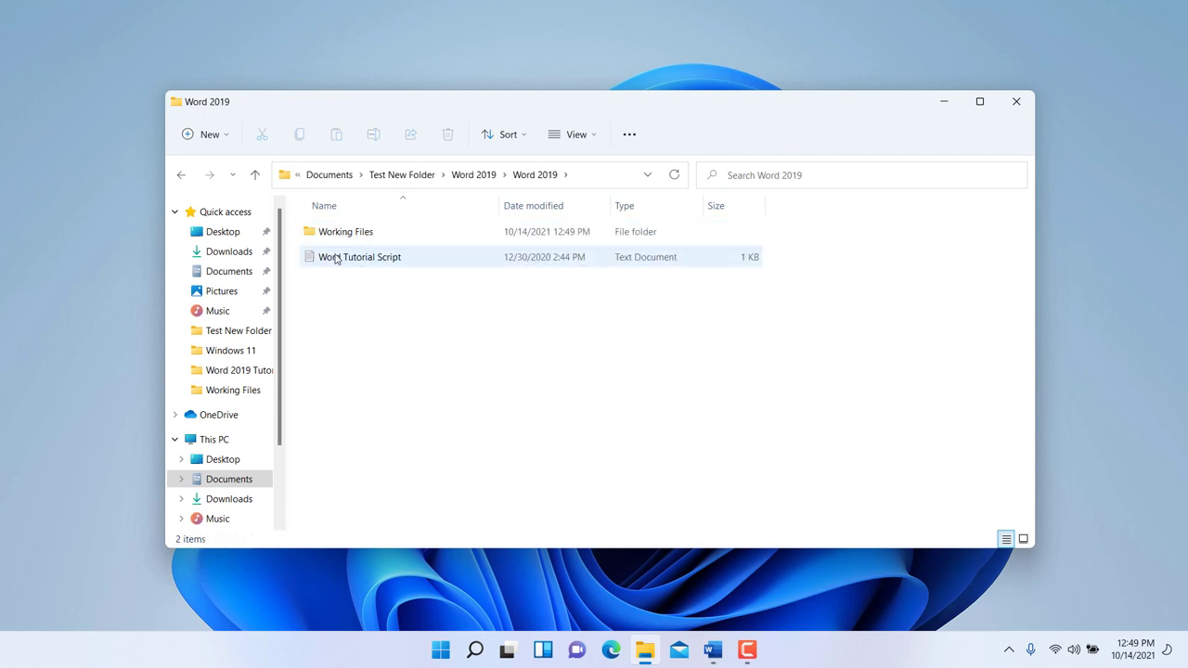
double_click(345, 236)
key(alt+Left)
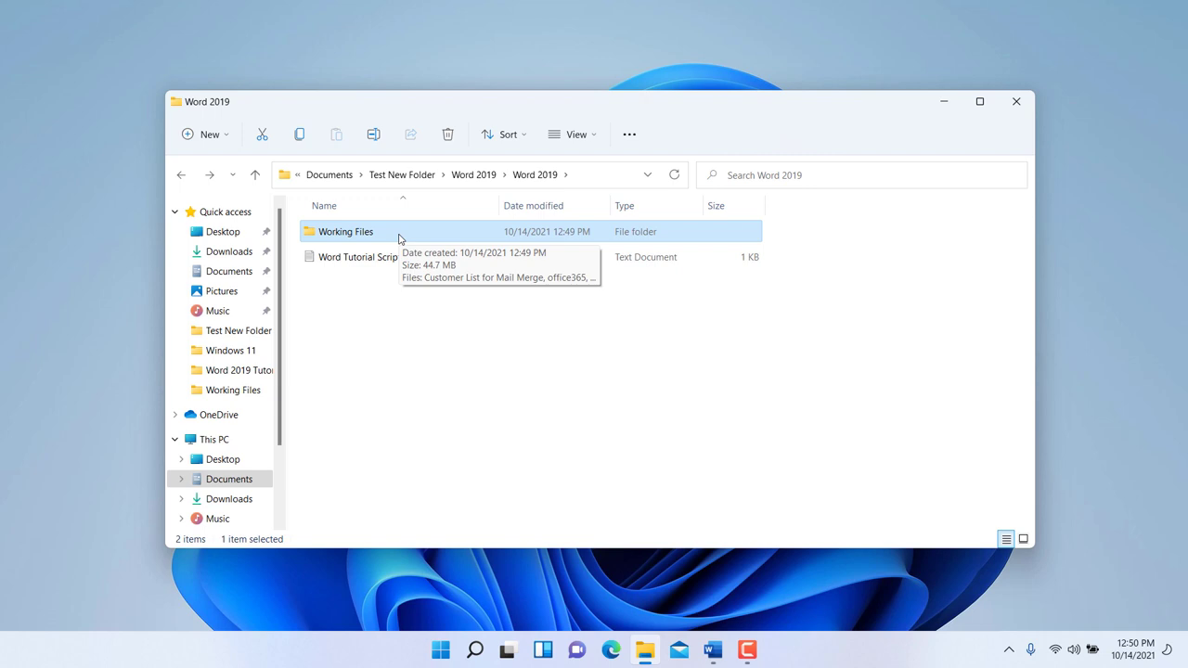
right_click(420, 337)
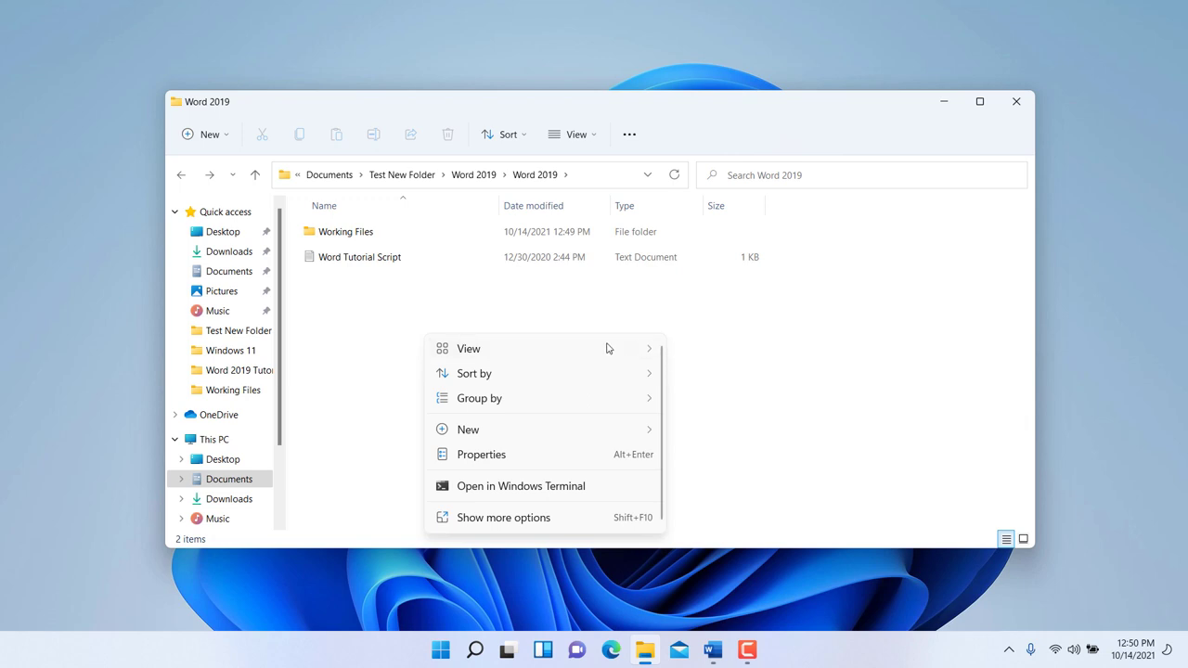
mouse_move(462, 357)
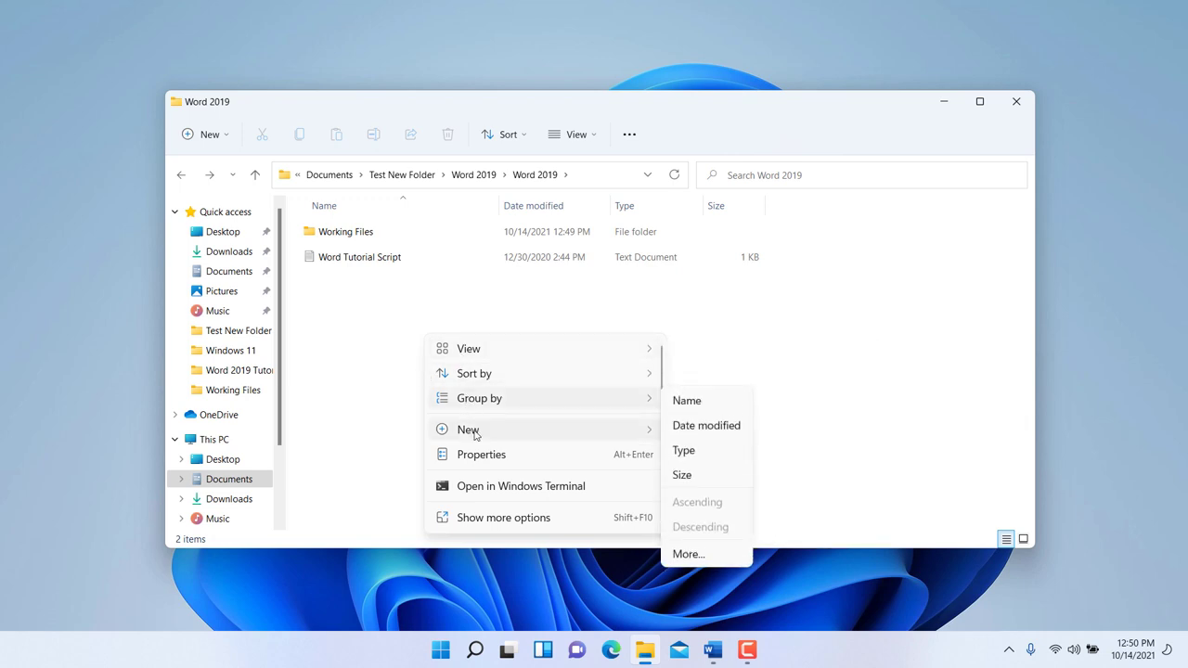
mouse_move(477, 440)
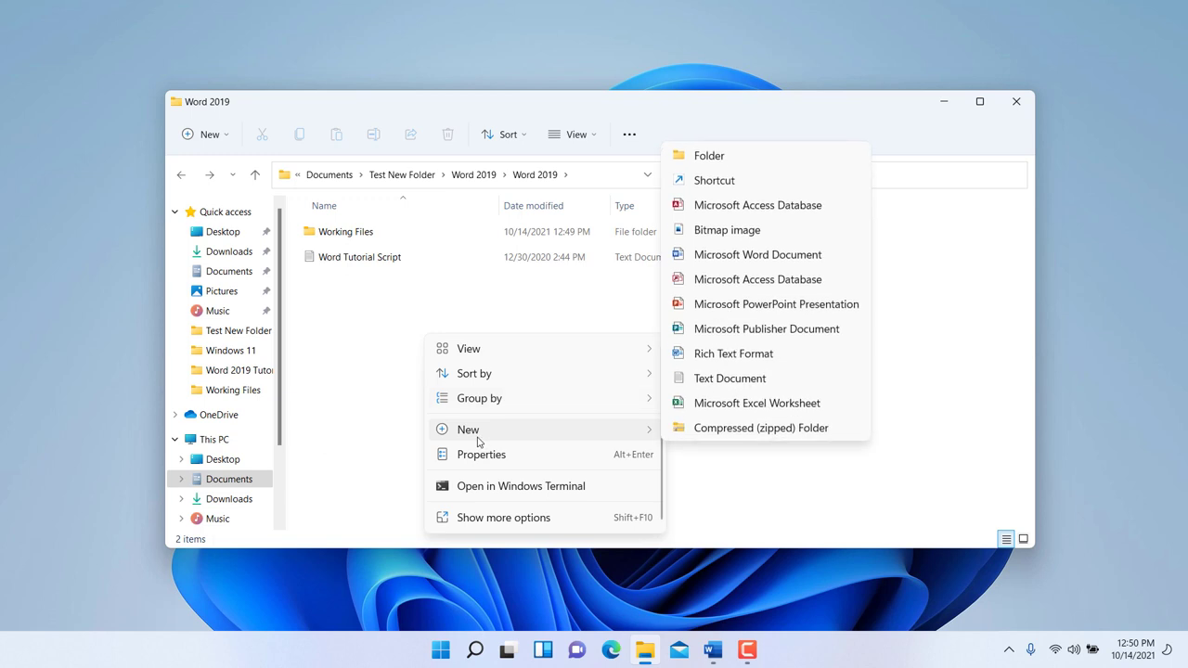
right_click(351, 259)
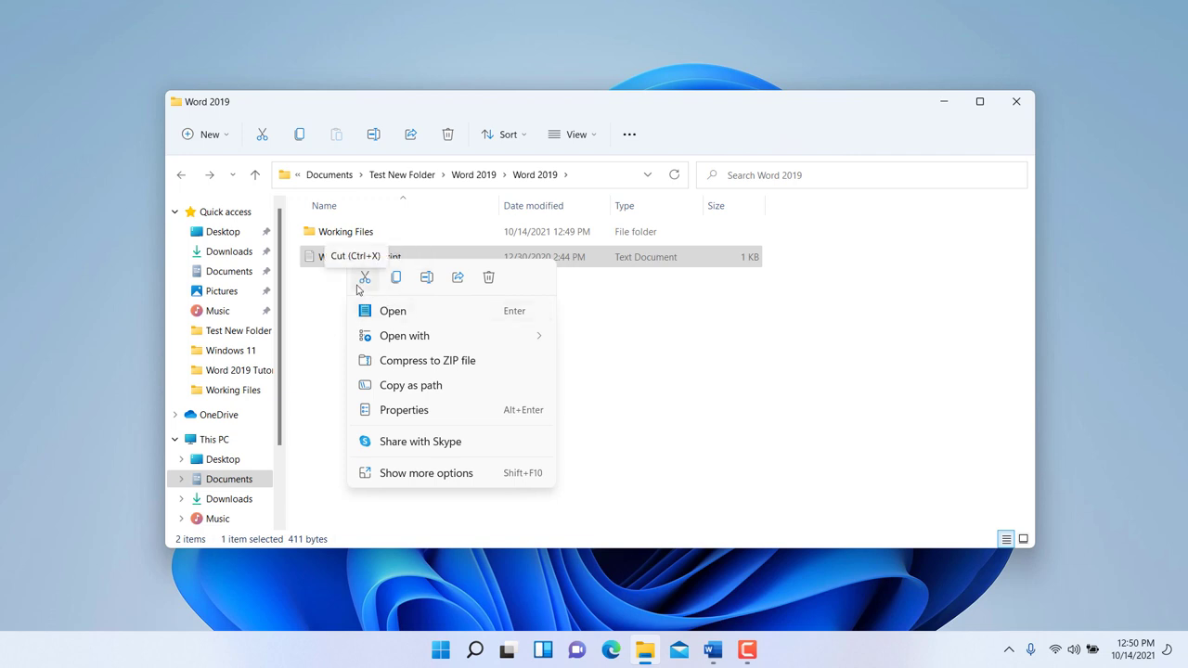
click(433, 474)
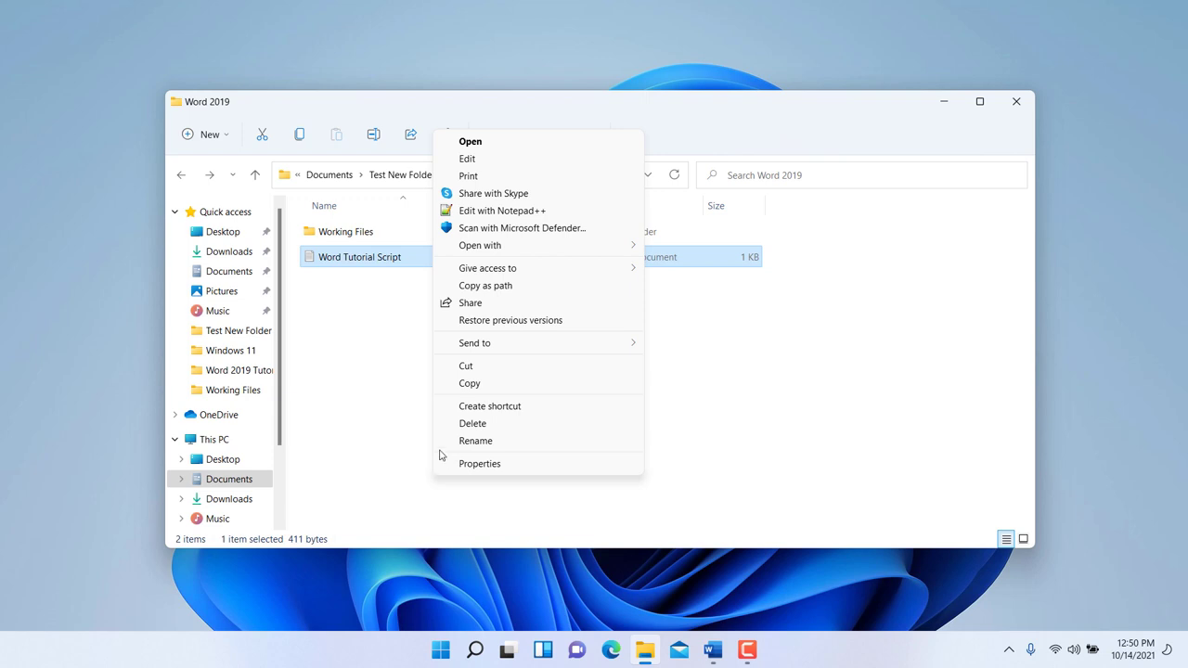
click(440, 455)
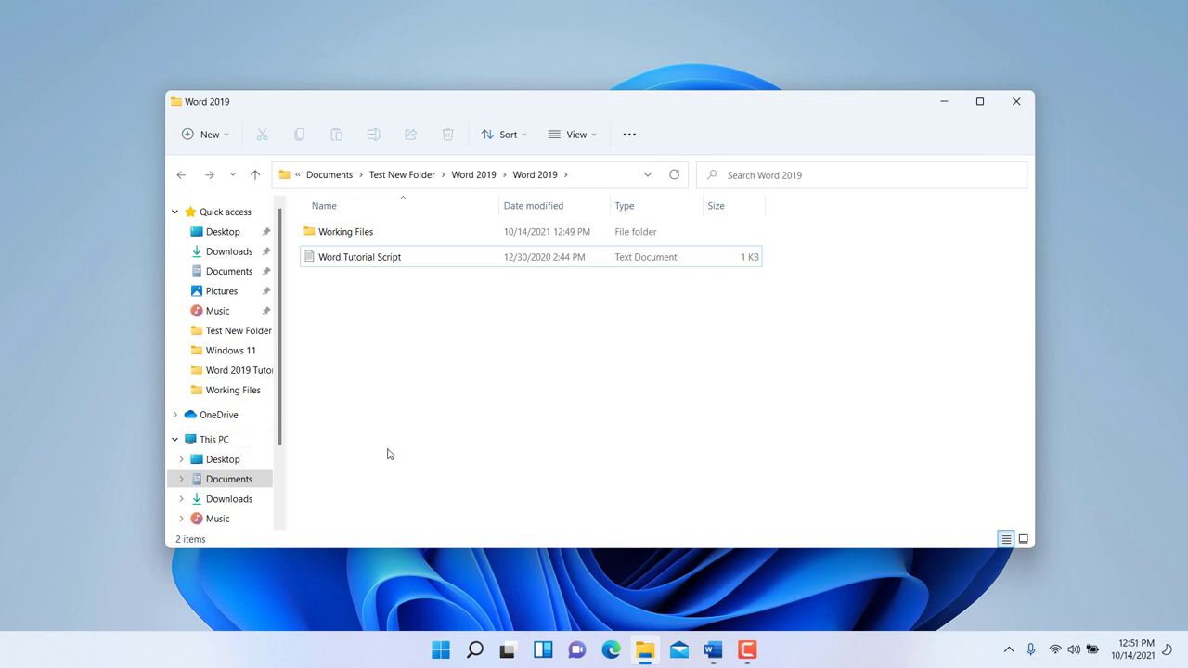
- Navigate from This PC through Local Disk (C:) and Users into the user's profile folder
click(214, 444)
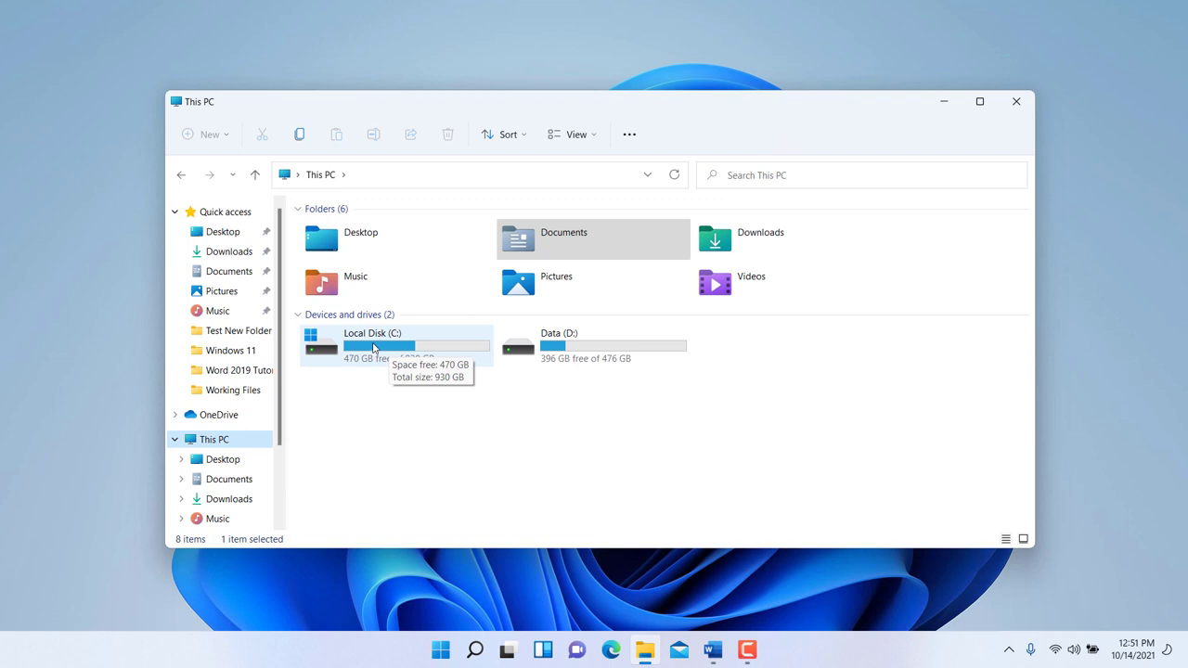
double_click(374, 347)
double_click(338, 516)
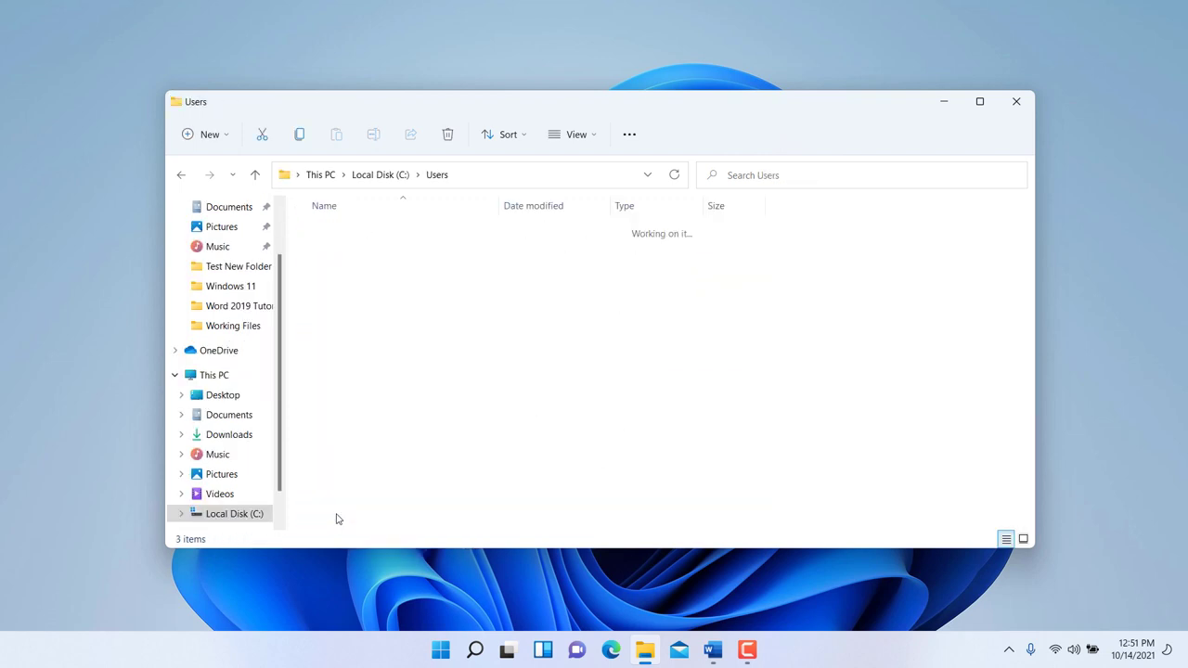
double_click(331, 233)
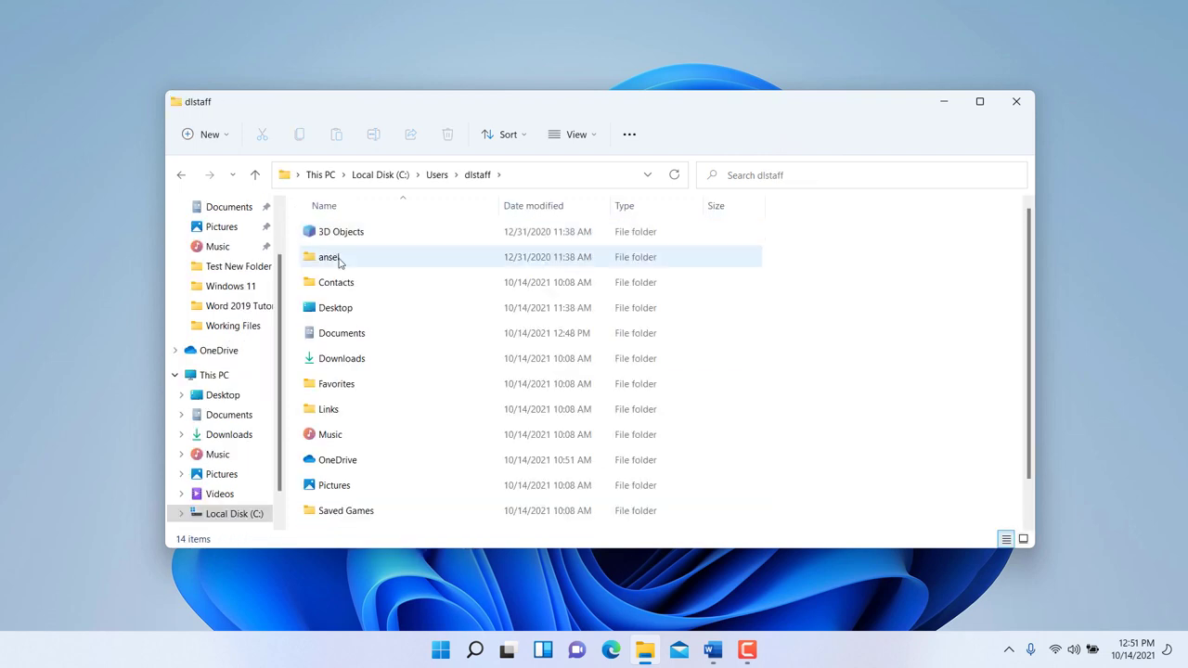
scroll(427, 312, down, 1)
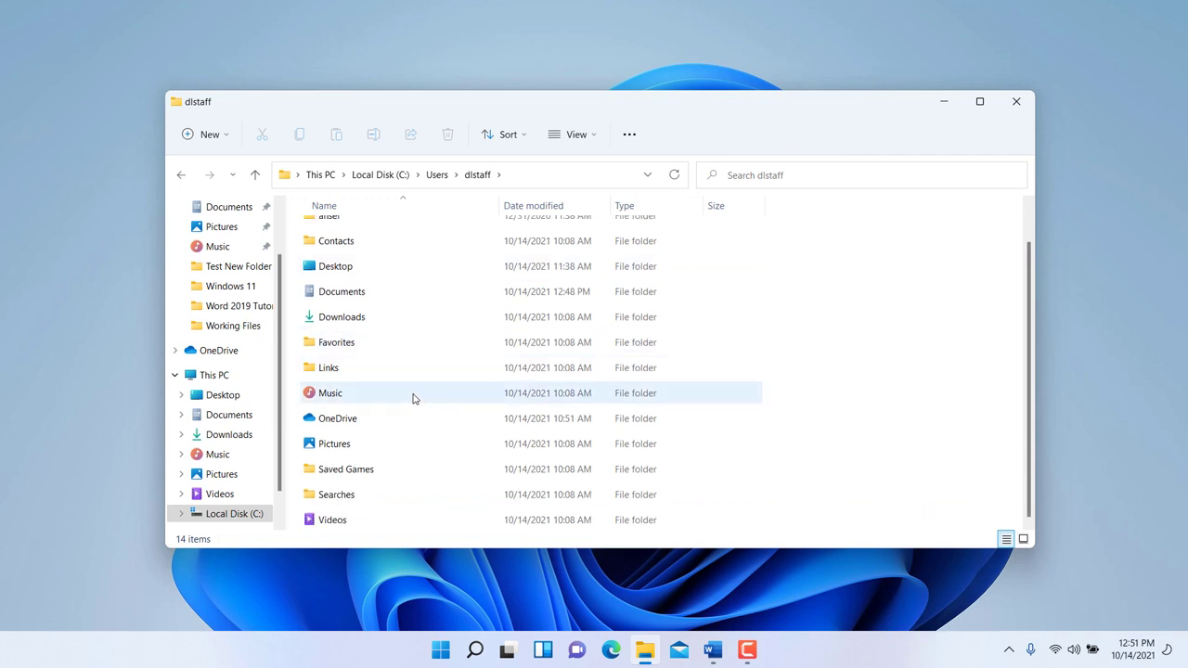
scroll(415, 395, up, 1)
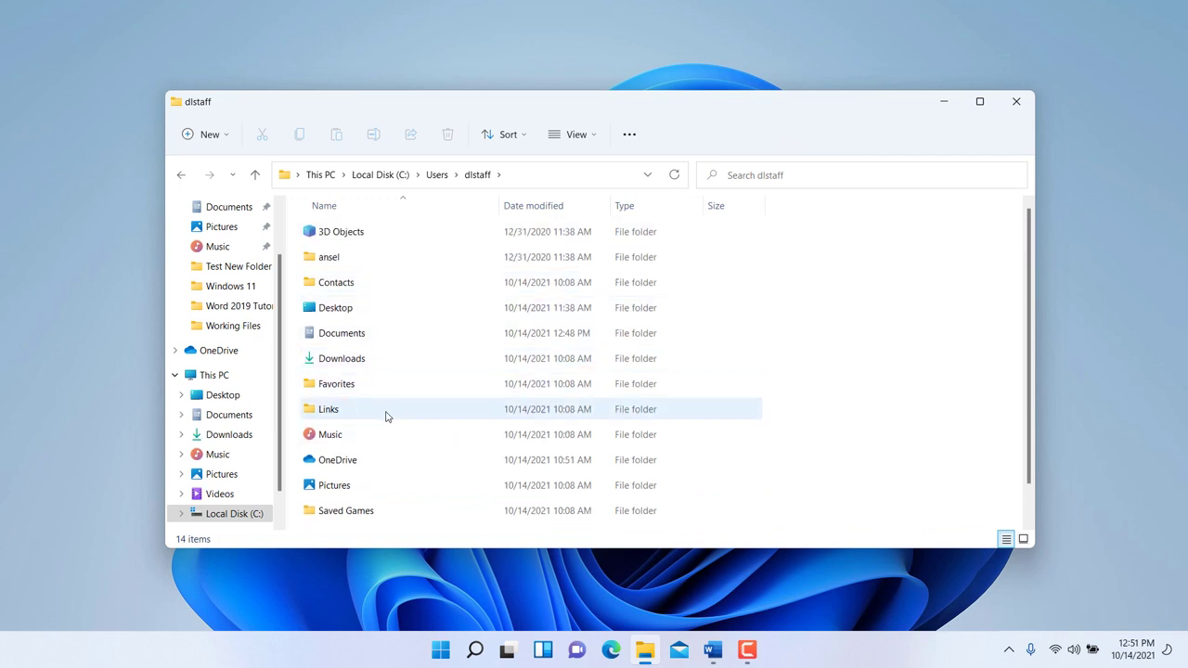
scroll(385, 417, down, 1)
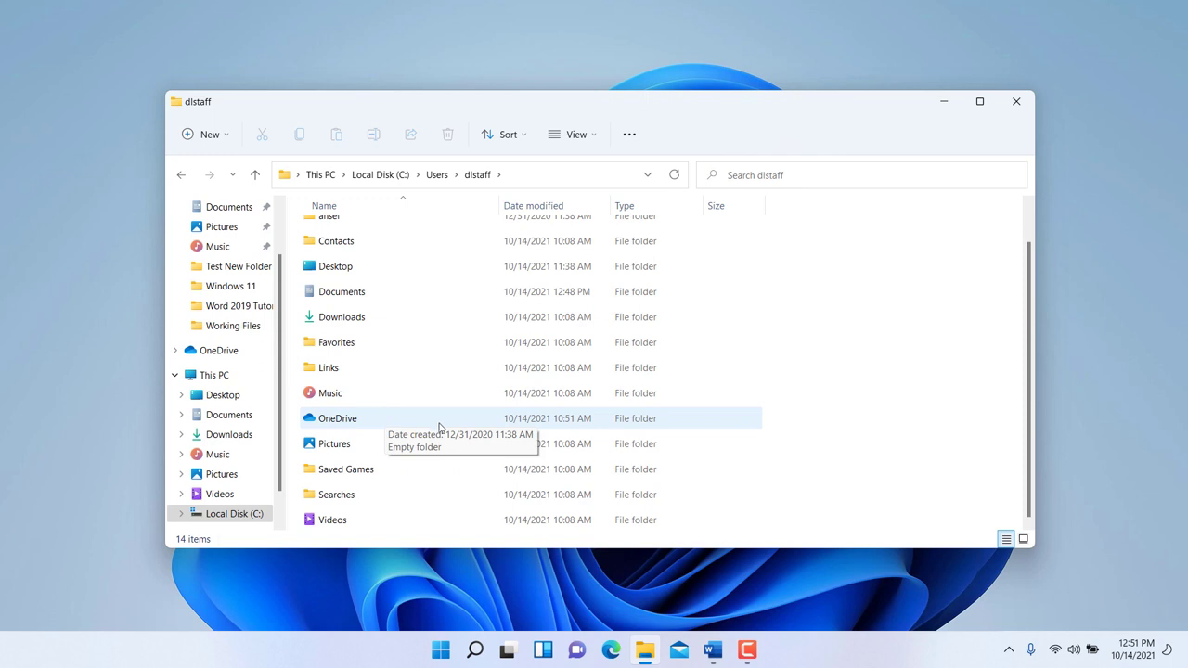
- Open and dismiss the View layout options, then scroll back to the top
click(576, 135)
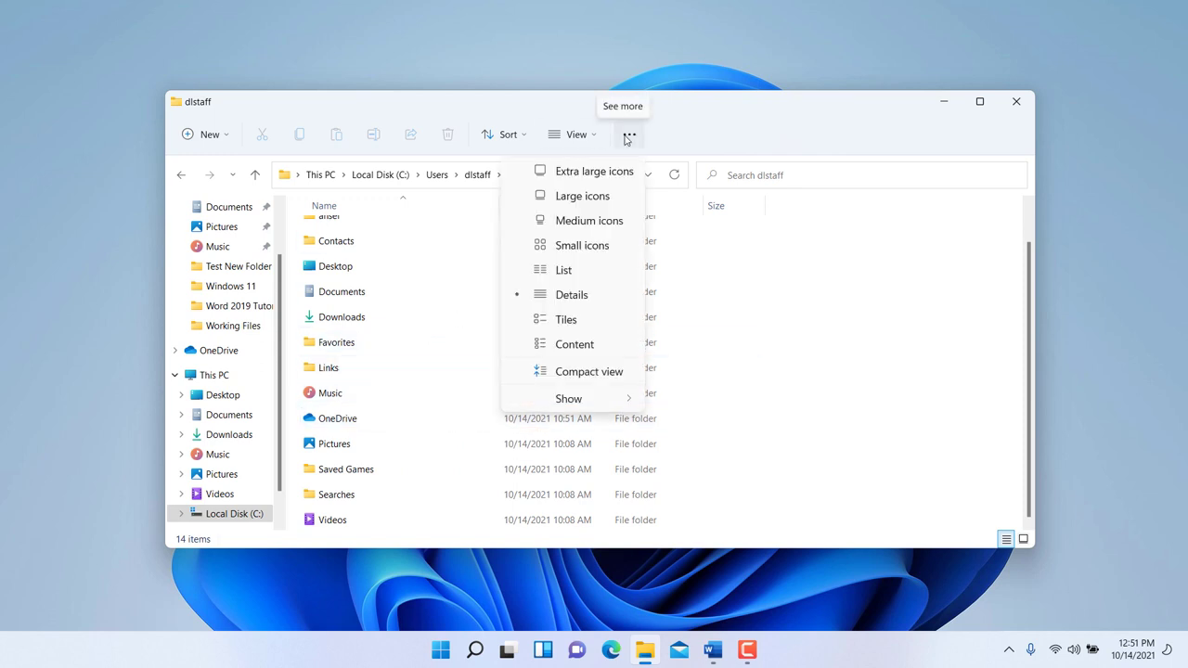
click(703, 139)
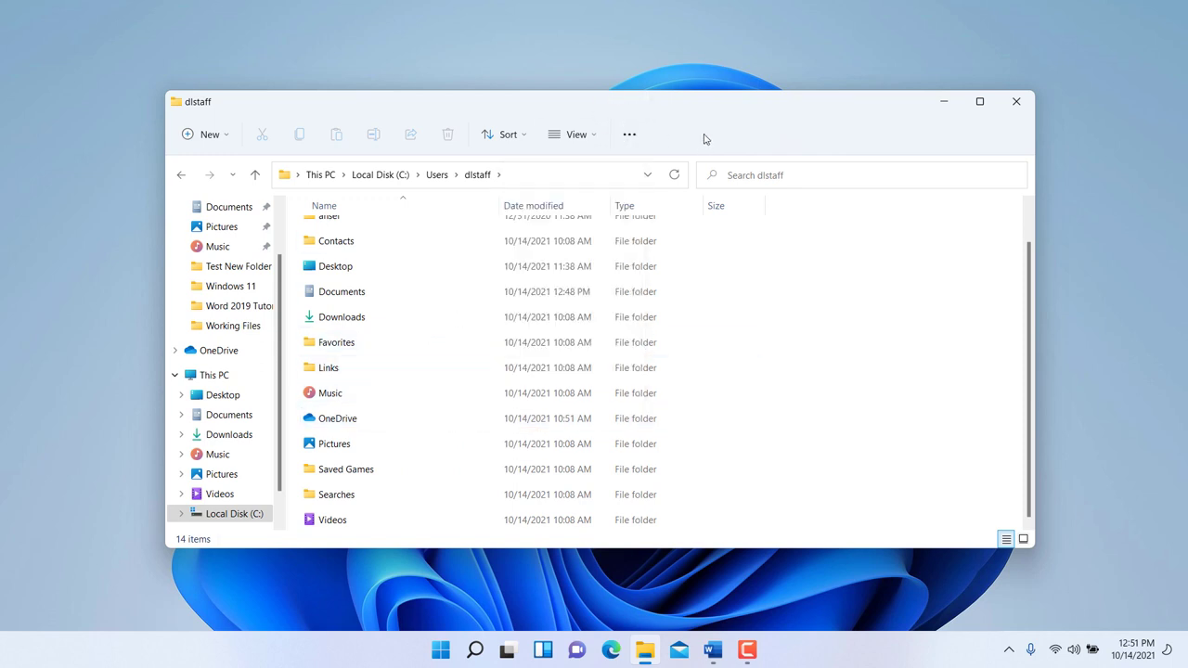
scroll(520, 270, up, 1)
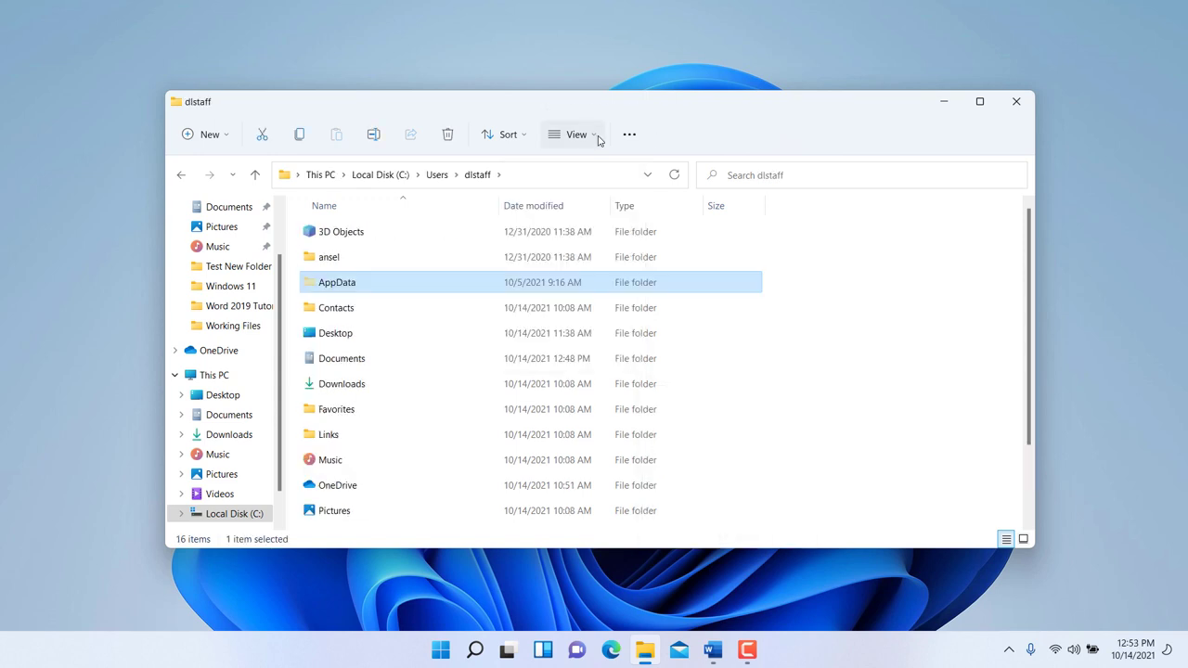
- Toggle View > Show > Hidden items off and back on, revealing AppData among 16 items
click(599, 139)
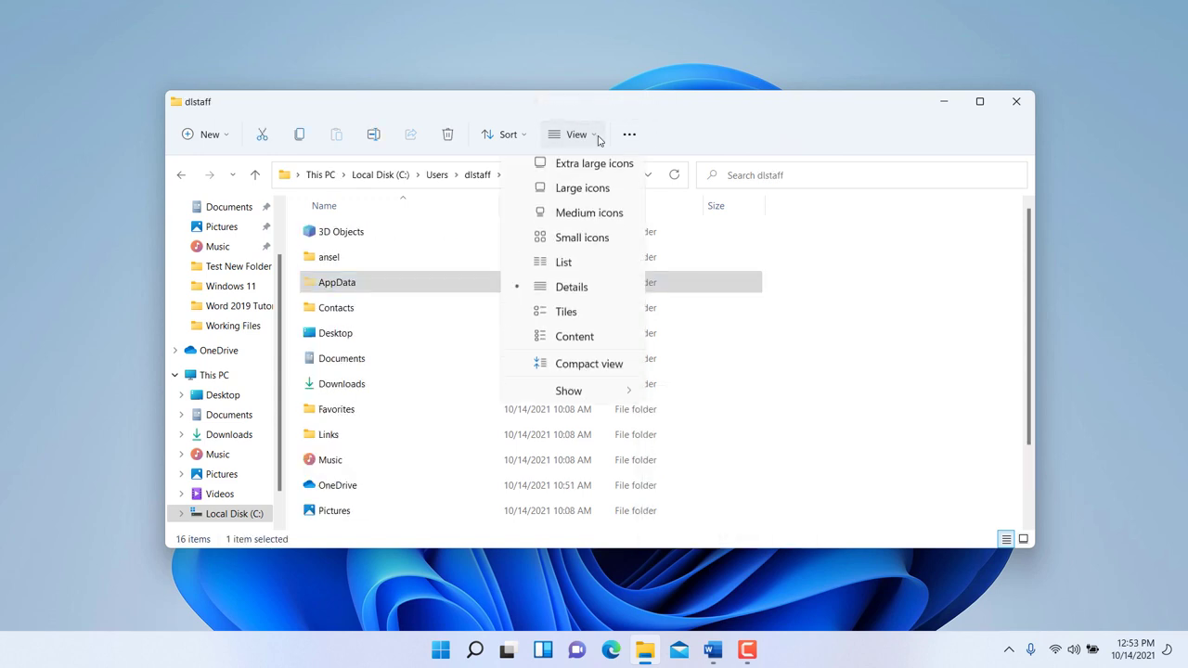
mouse_move(605, 407)
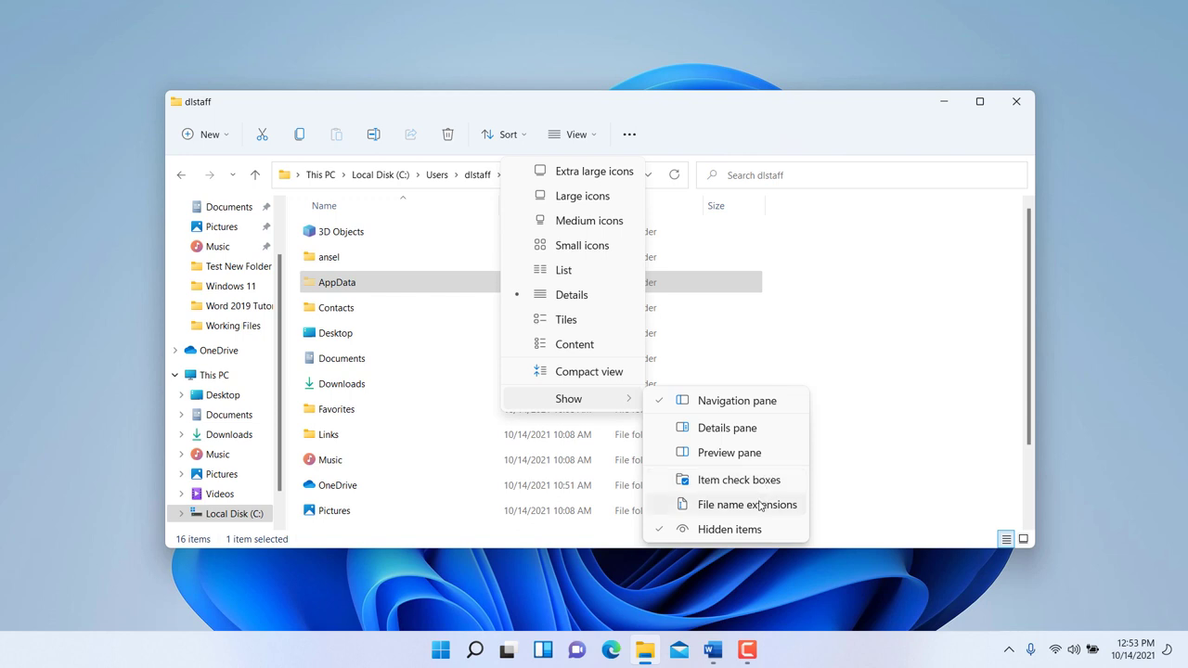
click(719, 531)
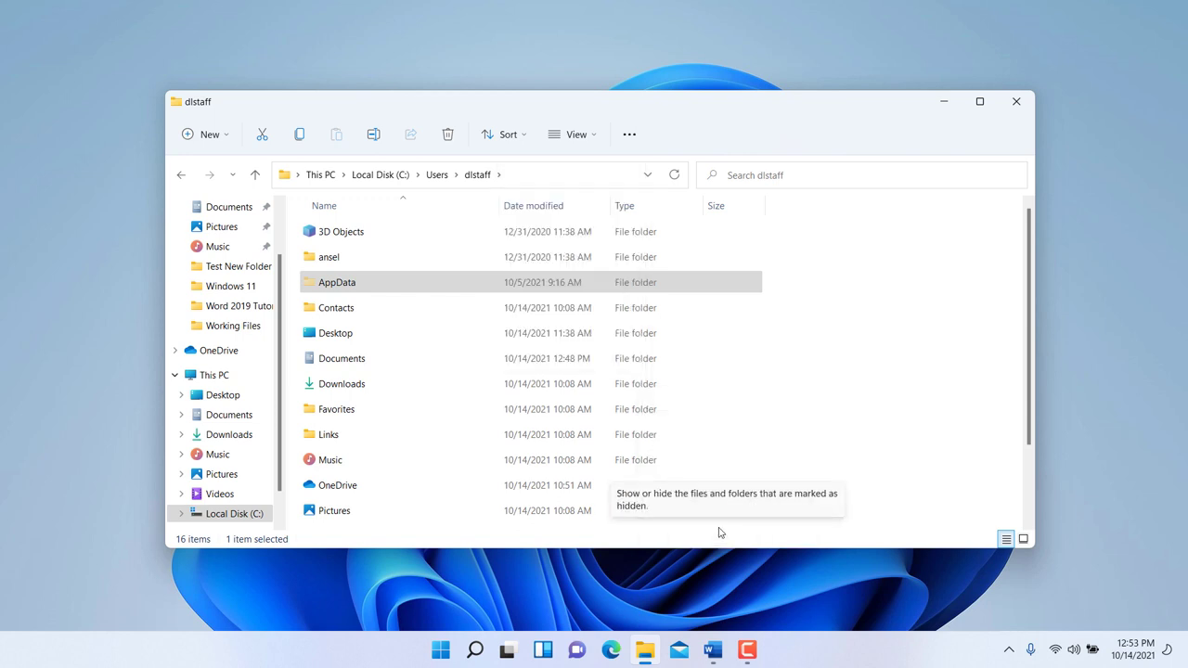
click(584, 138)
mouse_move(605, 414)
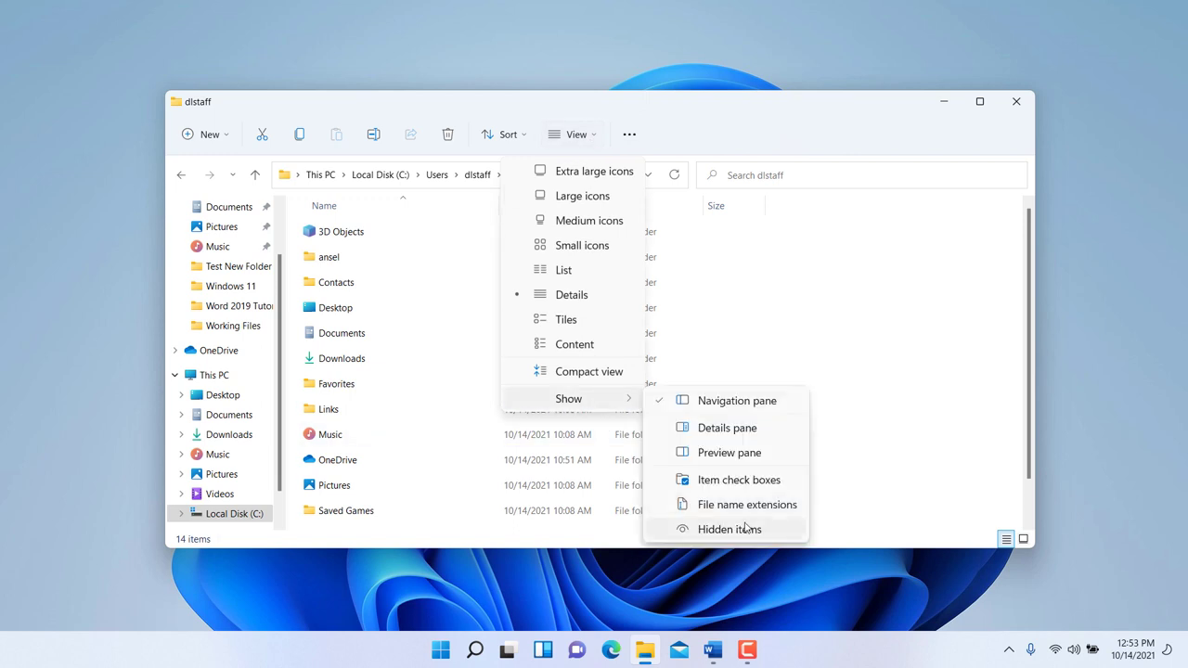
click(719, 526)
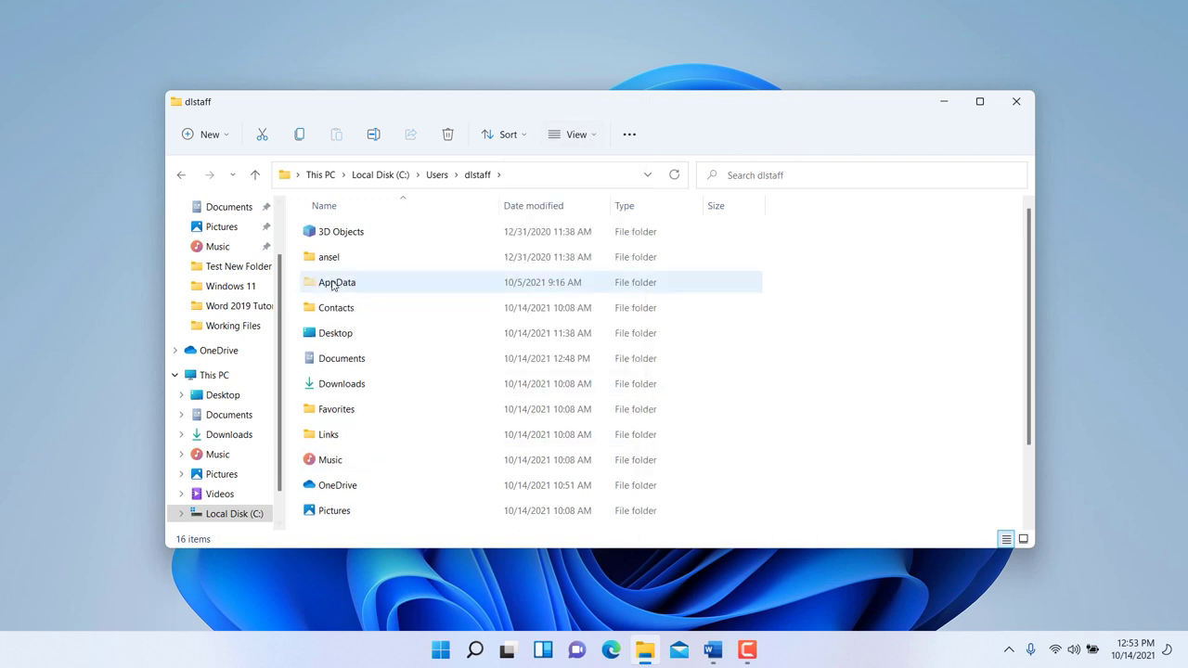